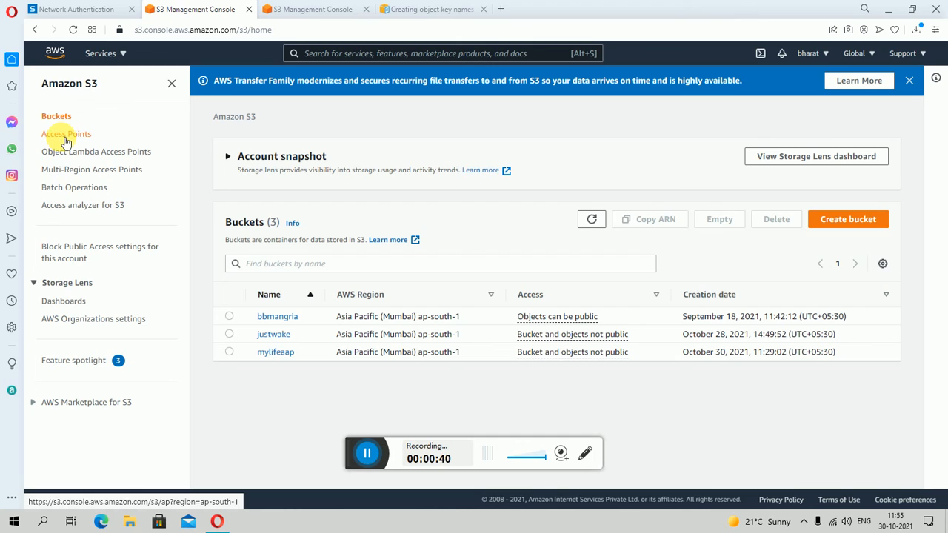
- Open the S3 Access Points page and start creating a new access point
click(65, 134)
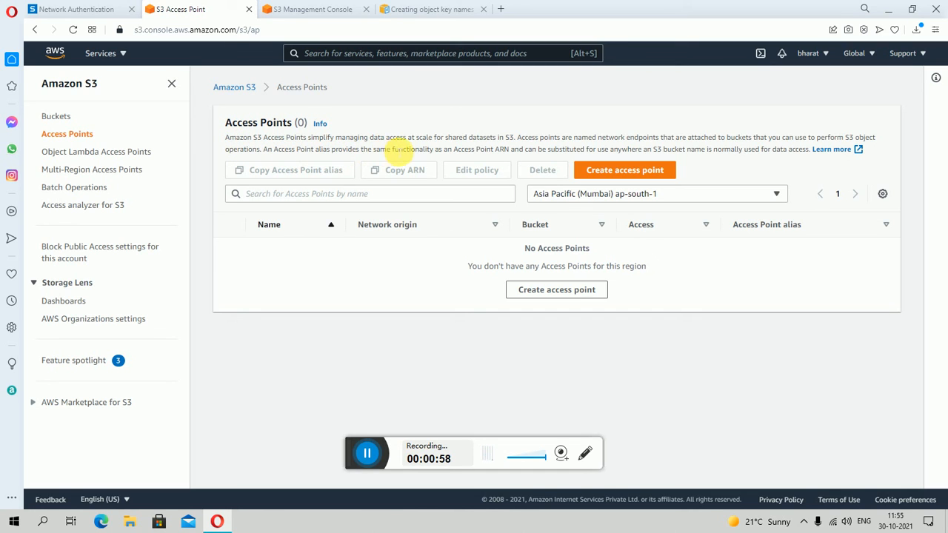
scroll(433, 367, up, 3)
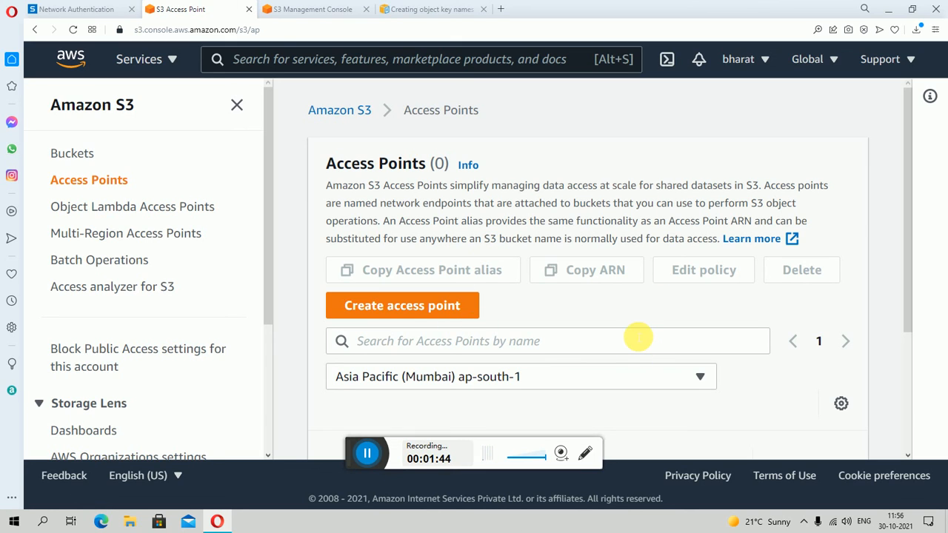
scroll(637, 335, down, 2)
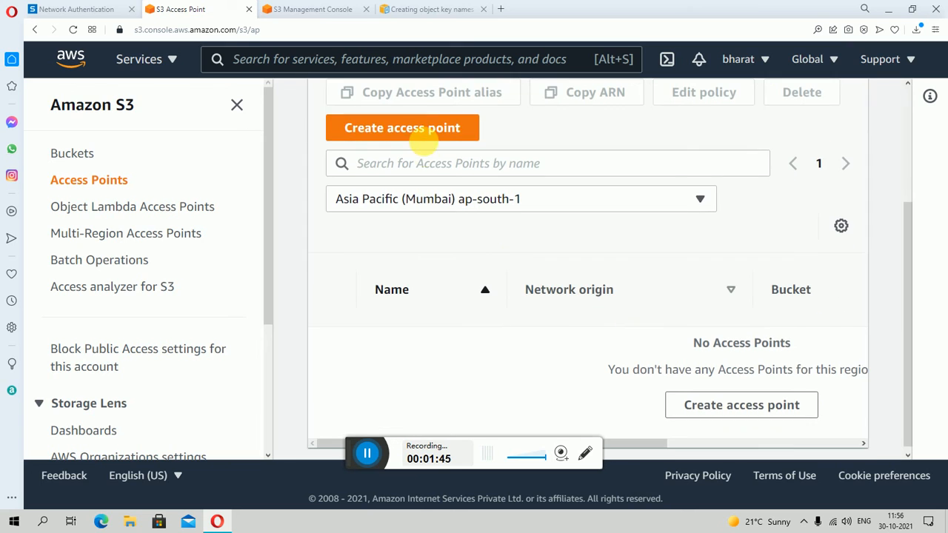
click(383, 140)
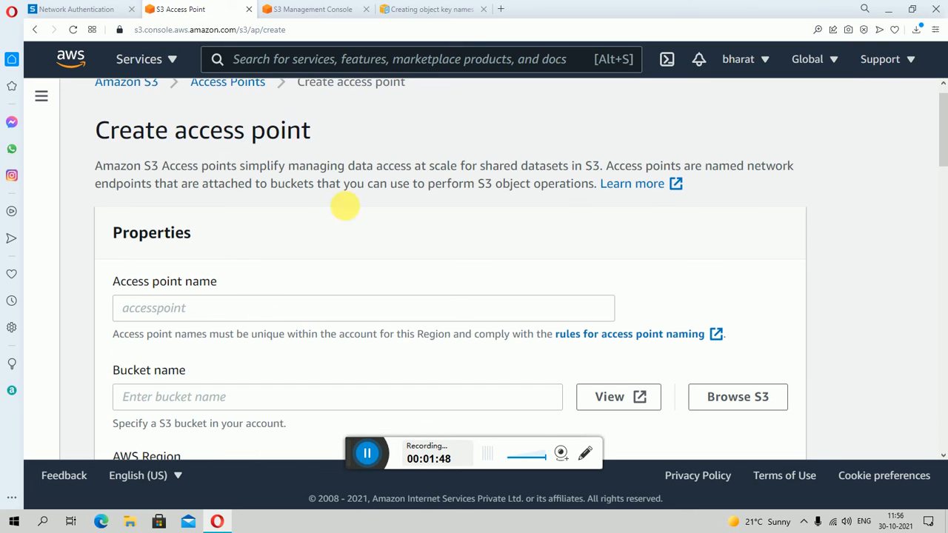
- Name the new access point longlast
click(223, 308)
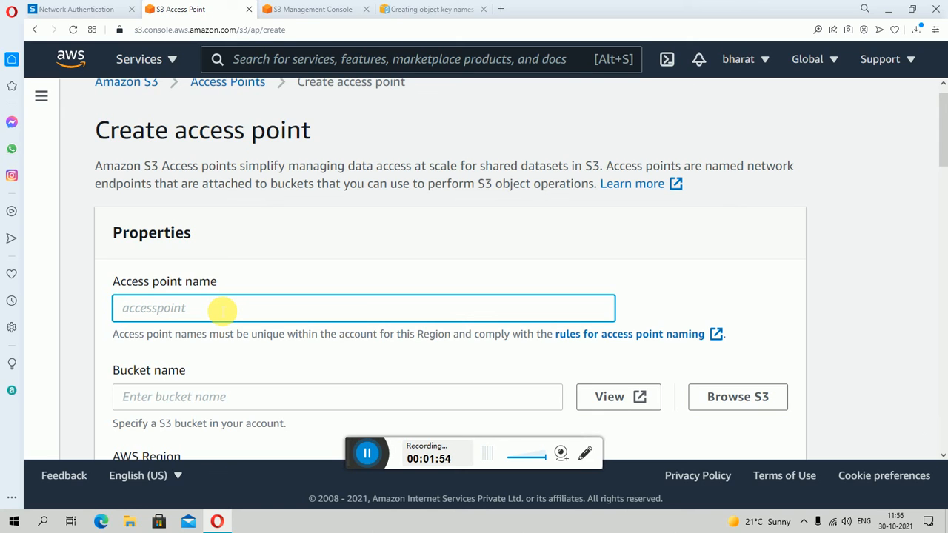
text(lon)
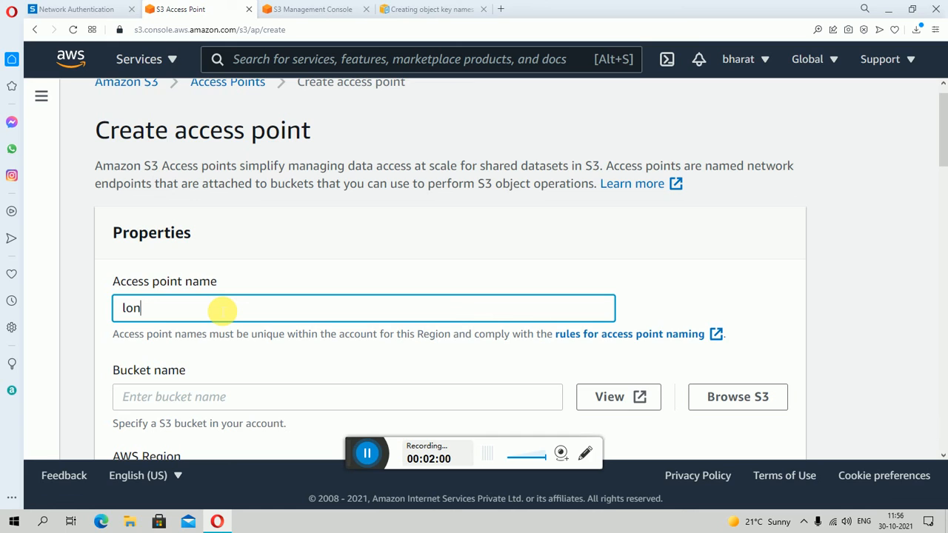
text(glast)
key(Tab)
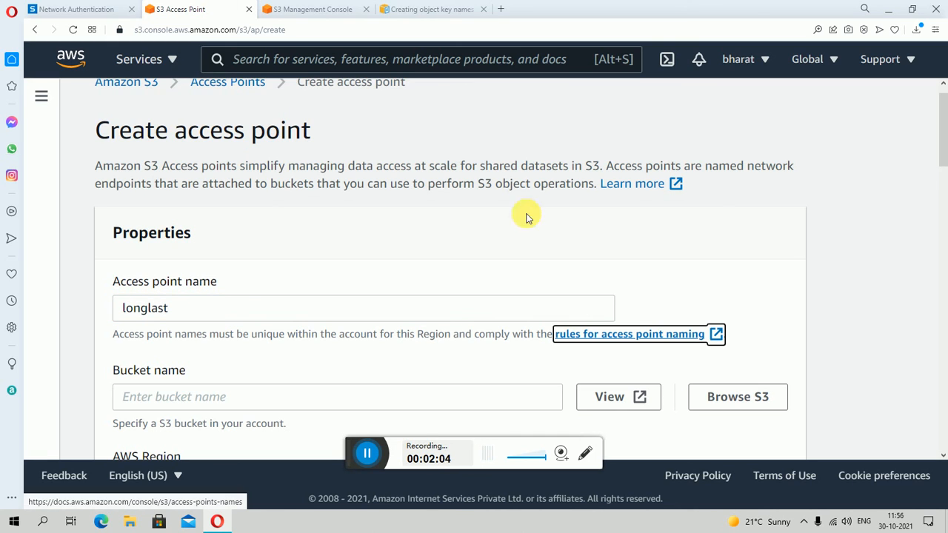
- Enter mylifeaap as the bucket name for the access point
scroll(730, 411, down, 2)
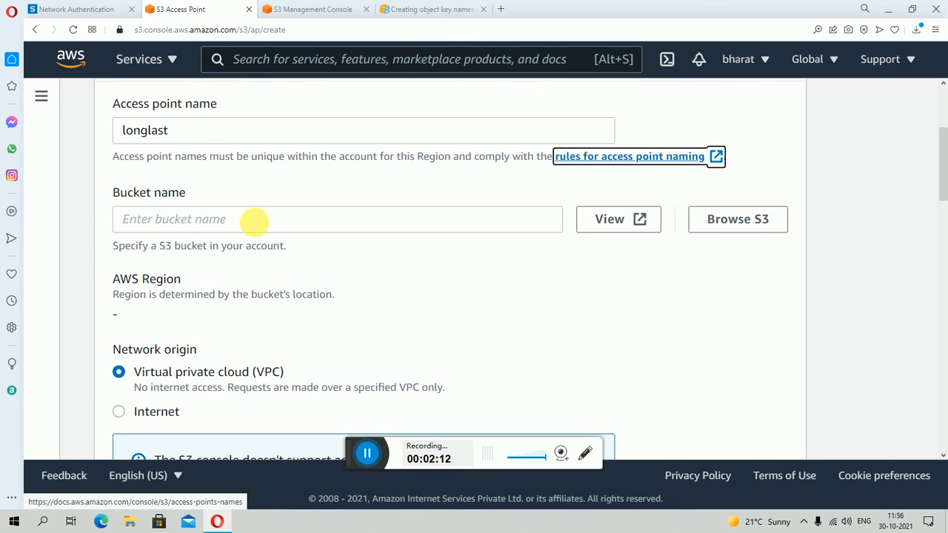
click(254, 219)
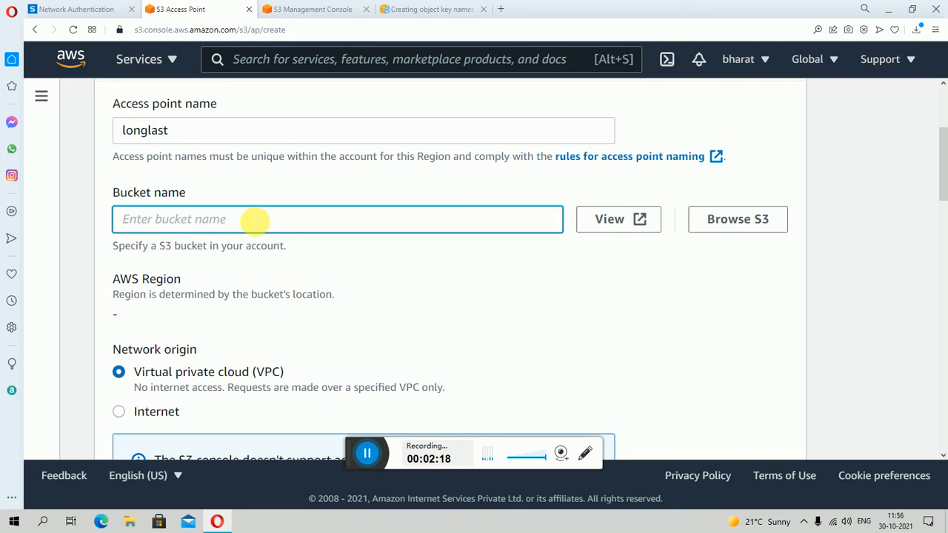
text(m)
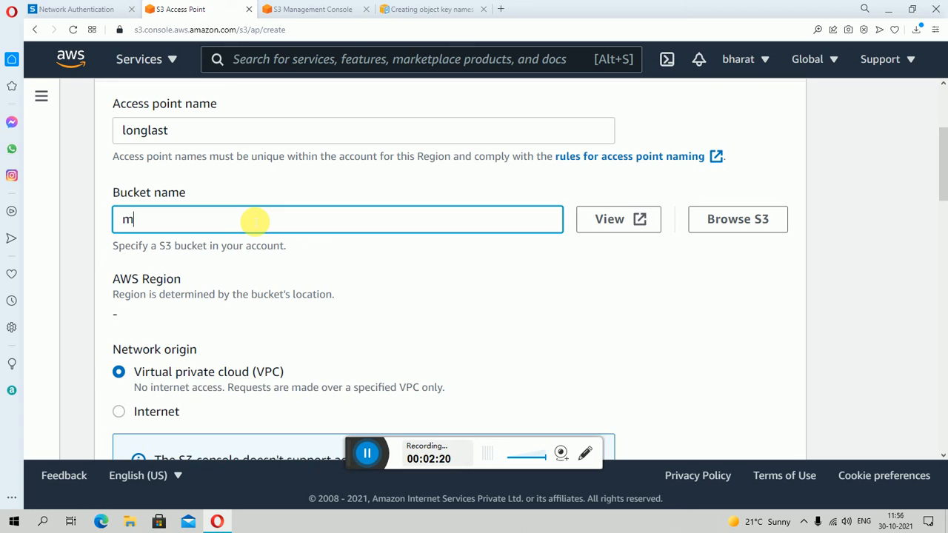
text(ylife)
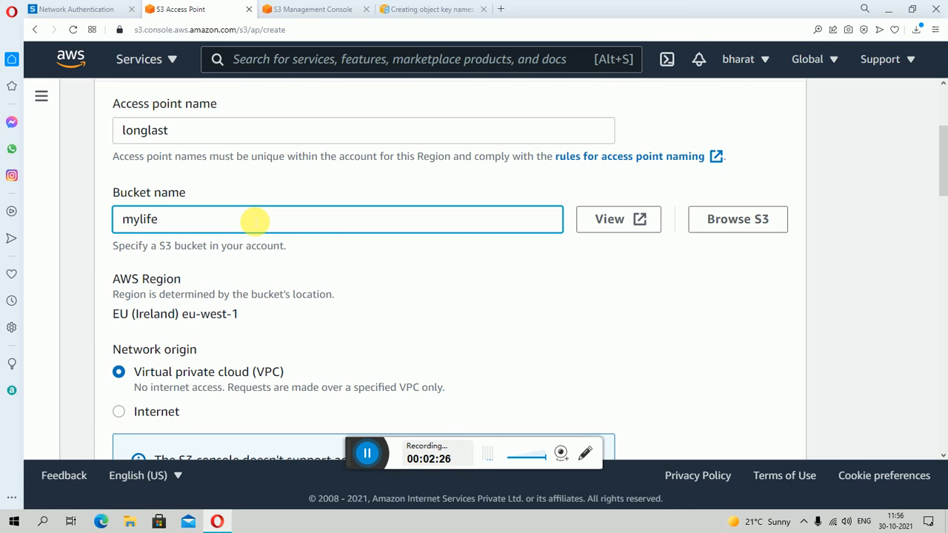
text(aap)
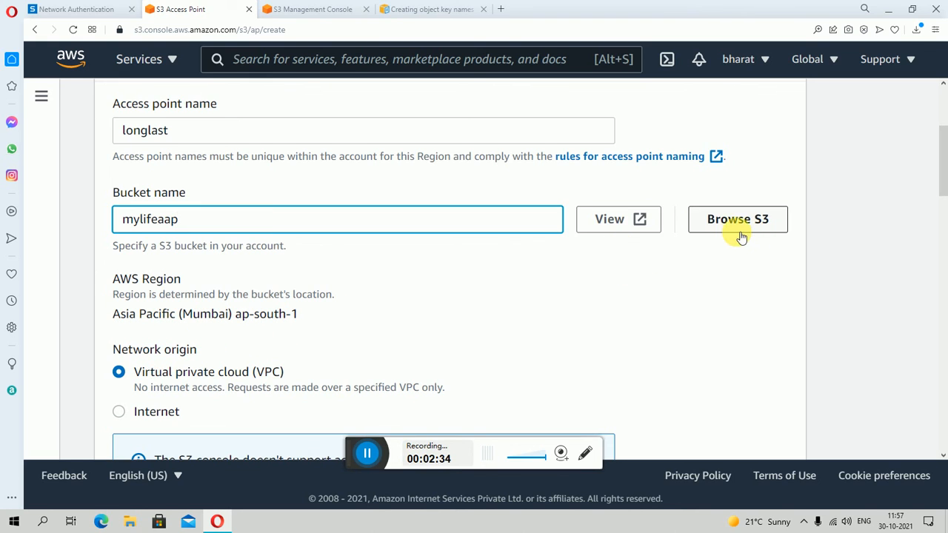
- Browse the account's S3 buckets and choose mylifeaap as the access point's bucket
scroll(321, 309, down, 2)
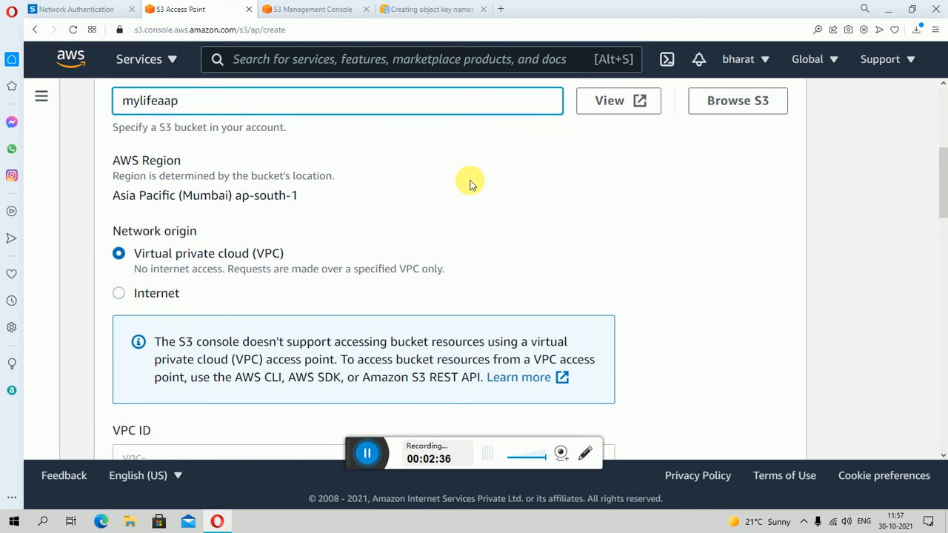
scroll(645, 148, up, 3)
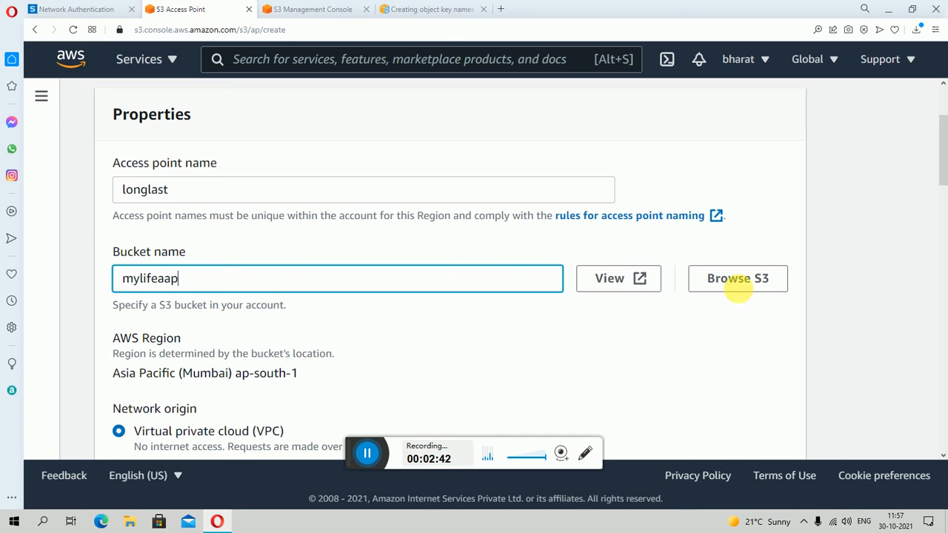
click(744, 288)
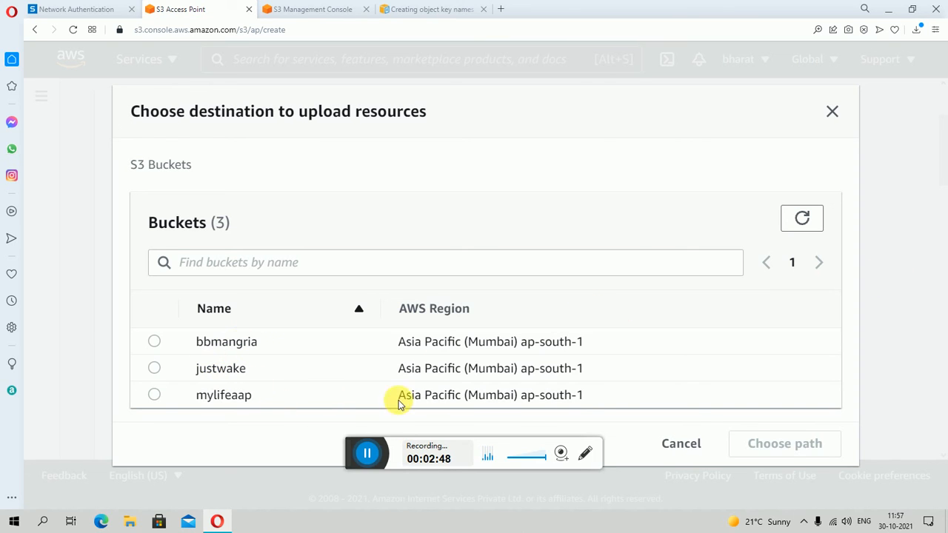
click(223, 404)
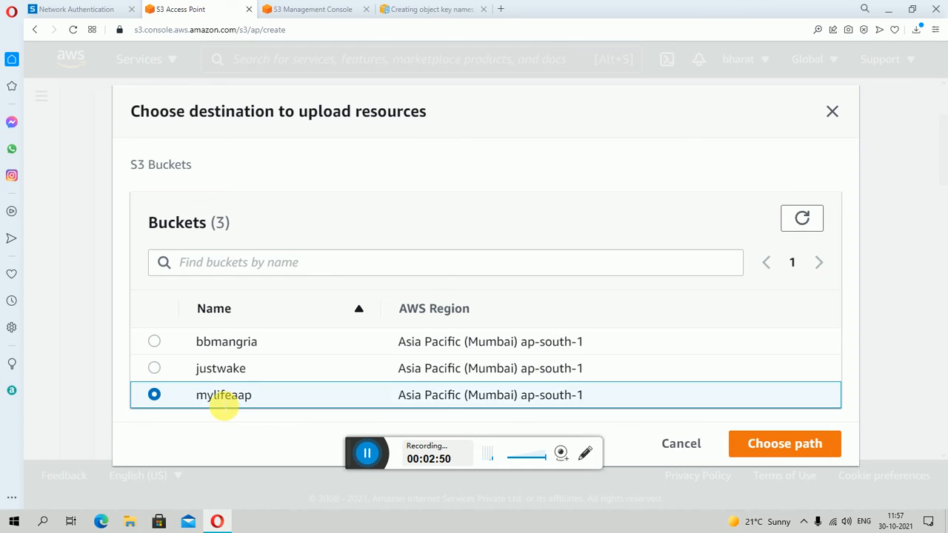
click(782, 453)
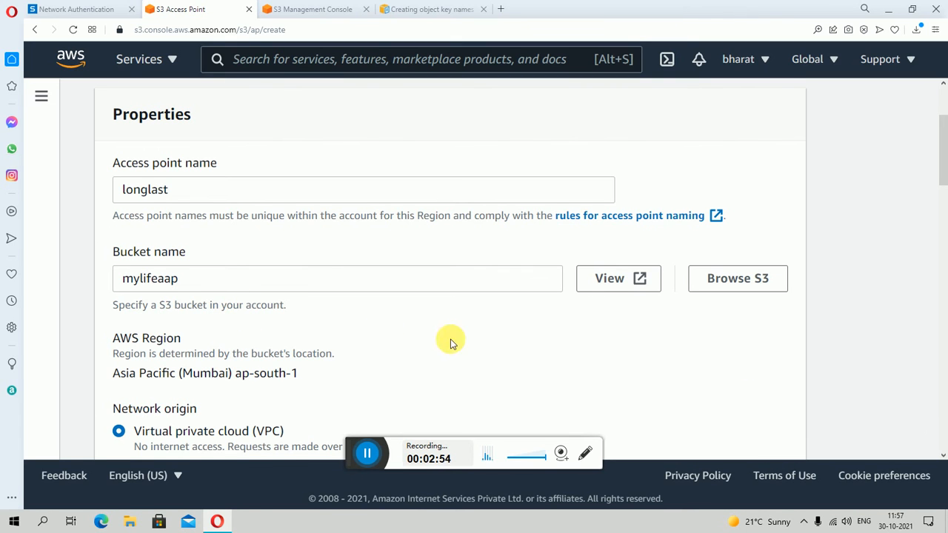
- Try the Internet network origin for the access point and switch back to Virtual private cloud (VPC)
scroll(240, 371, down, 1)
scroll(240, 370, down, 1)
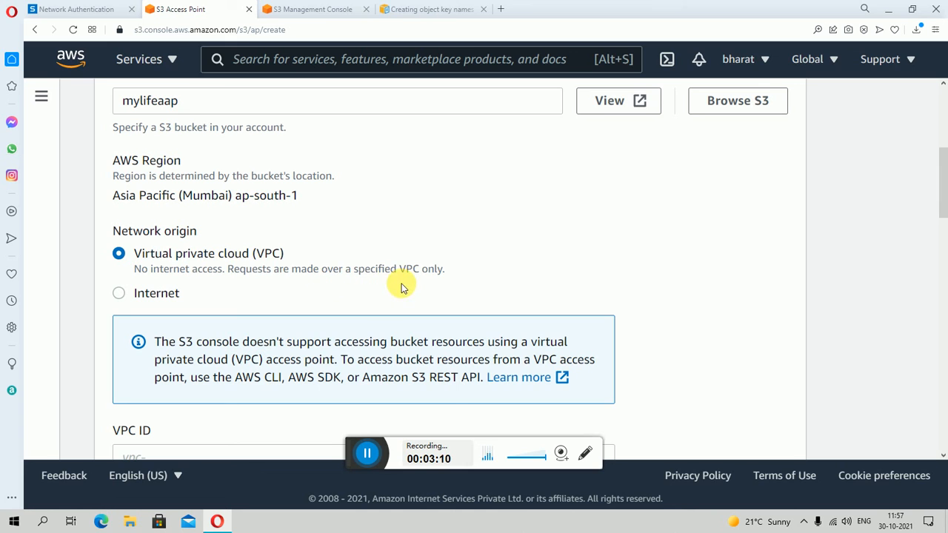
click(118, 294)
scroll(487, 363, down, 4)
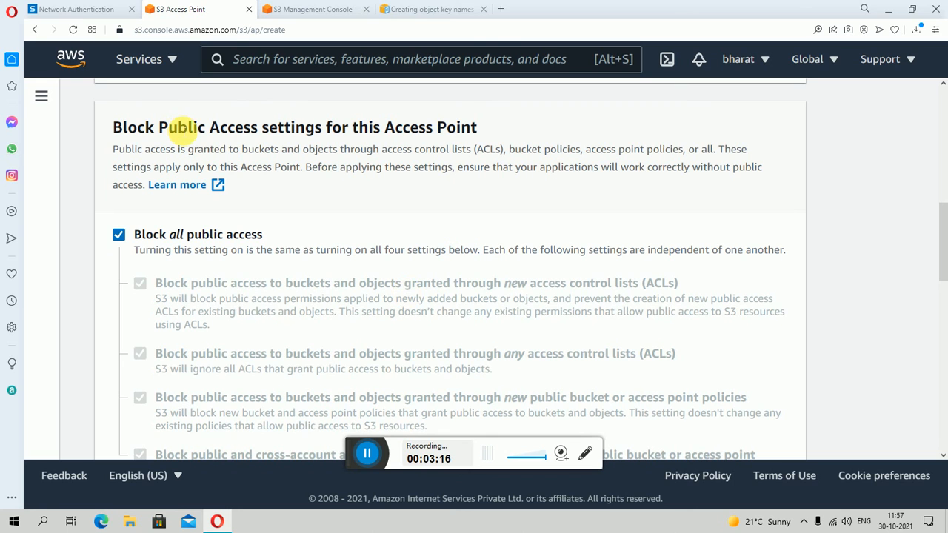
scroll(349, 180, up, 3)
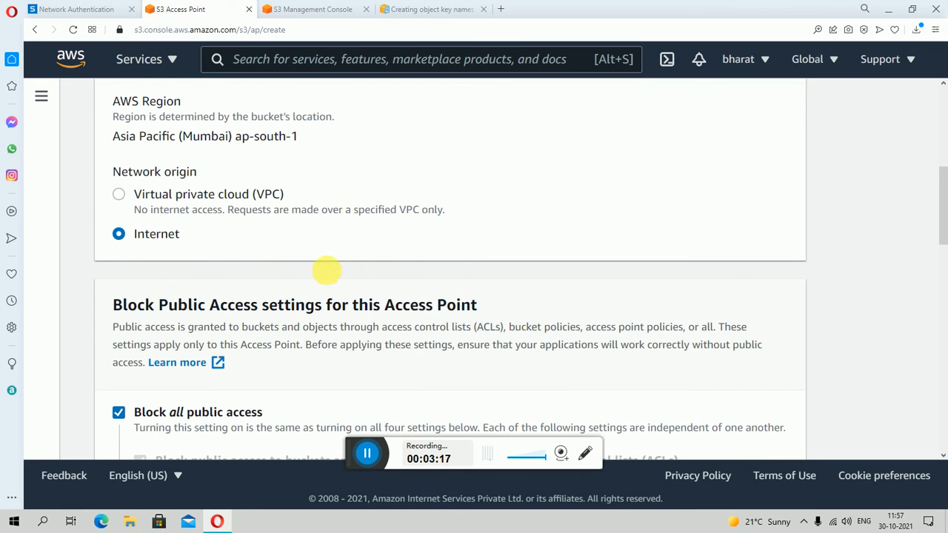
click(119, 195)
- Enter mylife as the VPC ID for the access point
scroll(380, 279, down, 1)
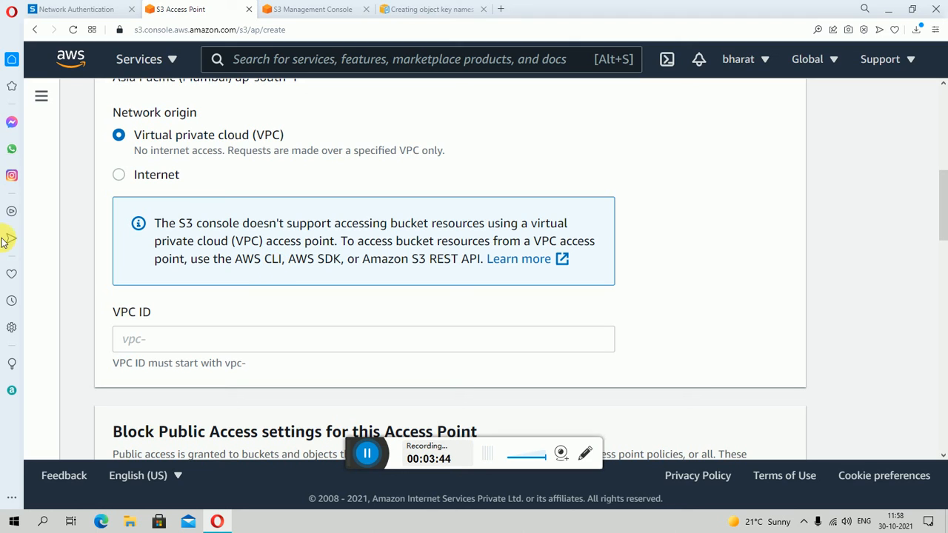
scroll(194, 285, down, 1)
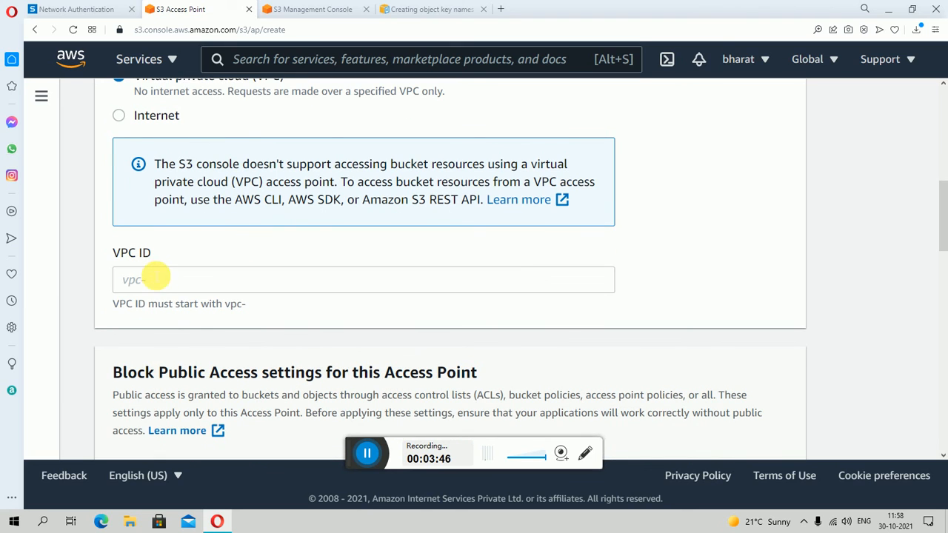
click(169, 283)
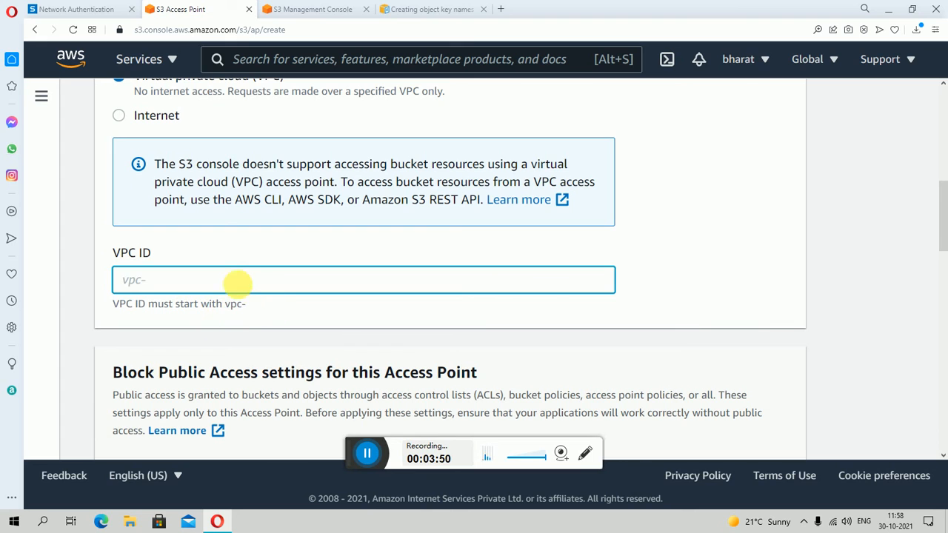
scroll(226, 279, down, 2)
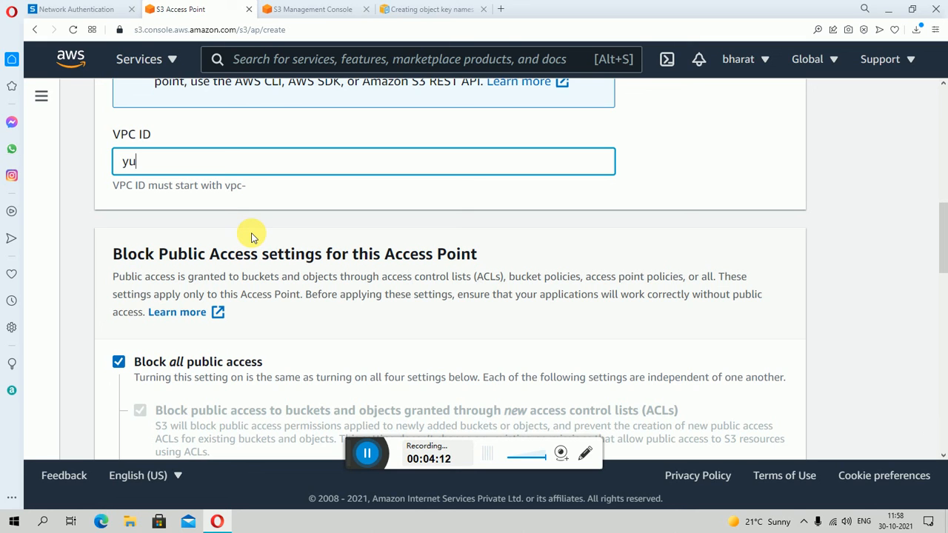
scroll(251, 235, up, 5)
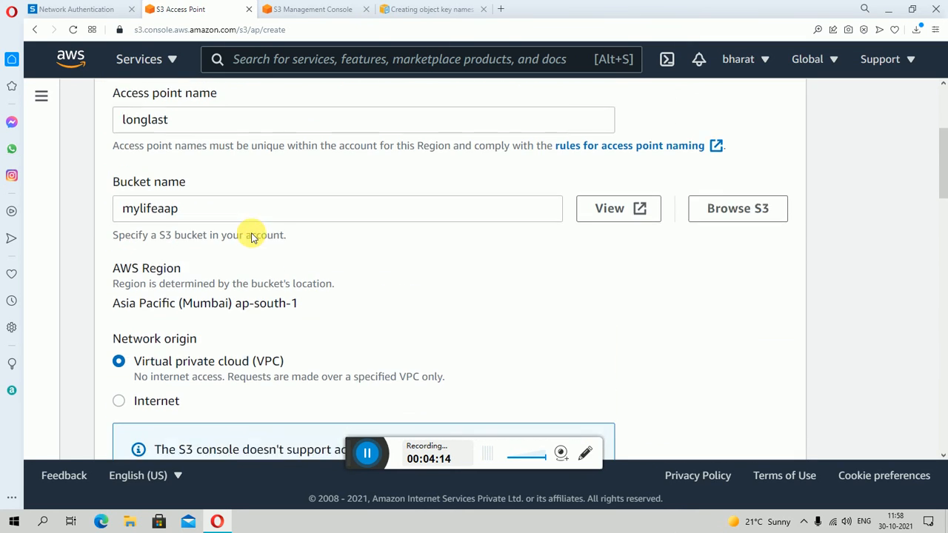
scroll(255, 333, down, 9)
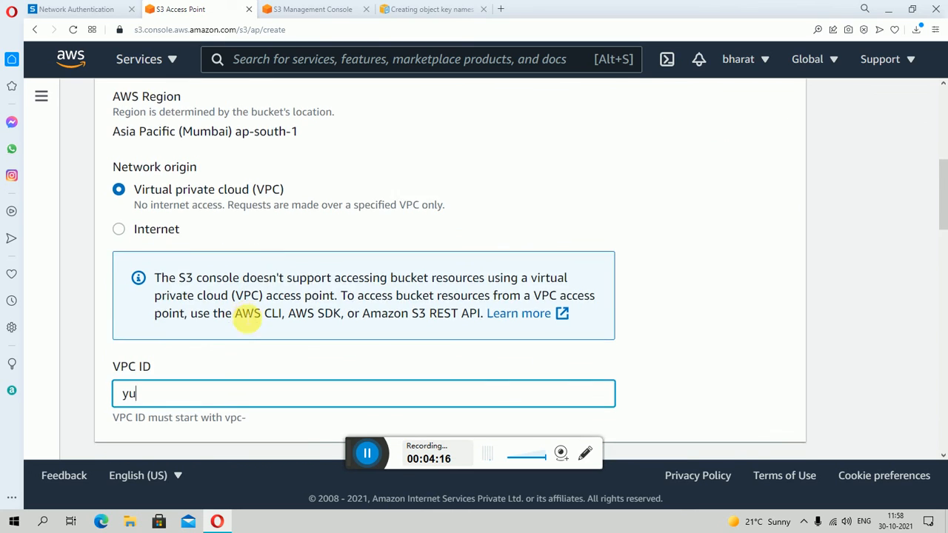
scroll(250, 243, up, 3)
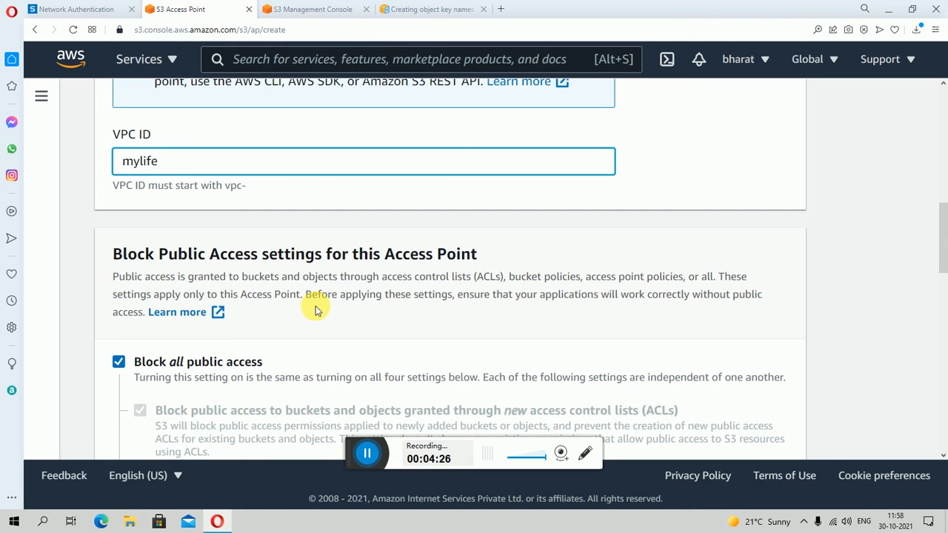
- Try turning off Block all public access for the access point and turn it back on
scroll(318, 307, down, 6)
scroll(191, 293, up, 3)
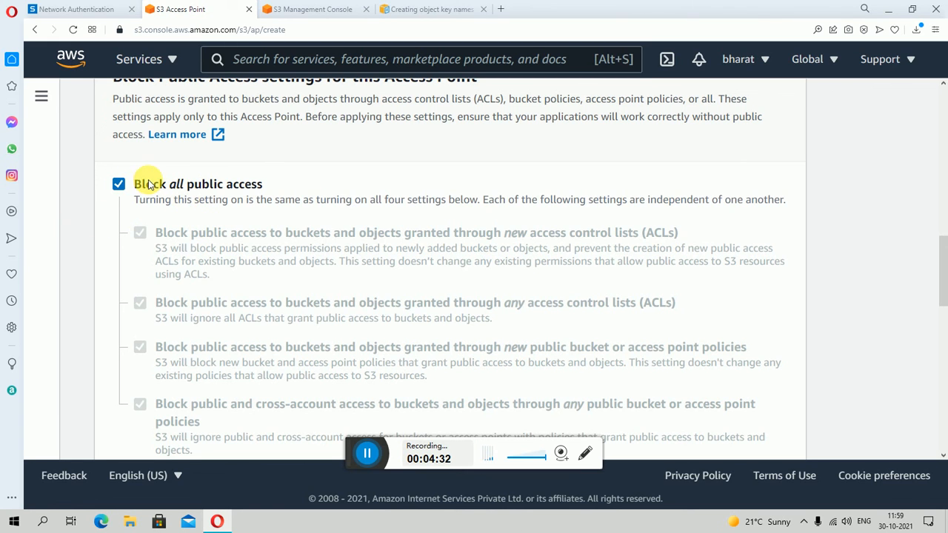
click(120, 184)
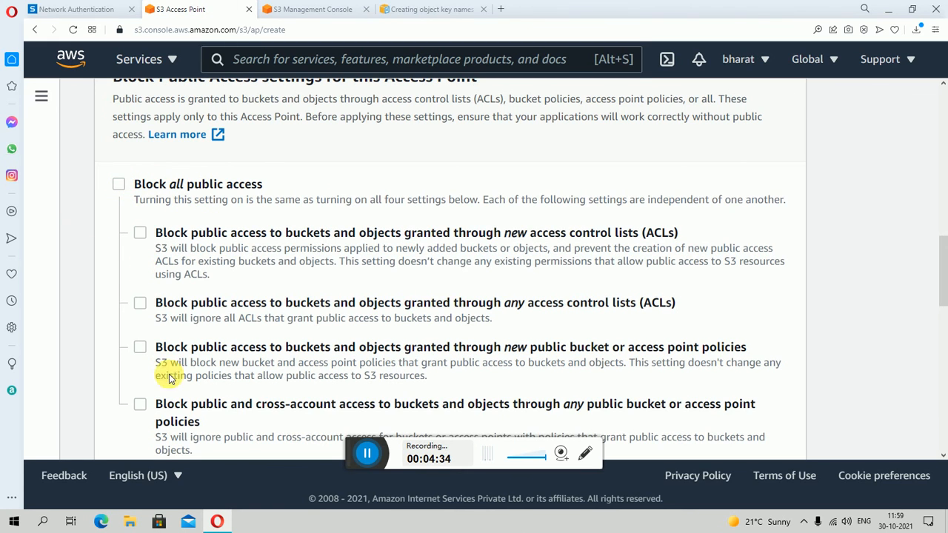
click(120, 185)
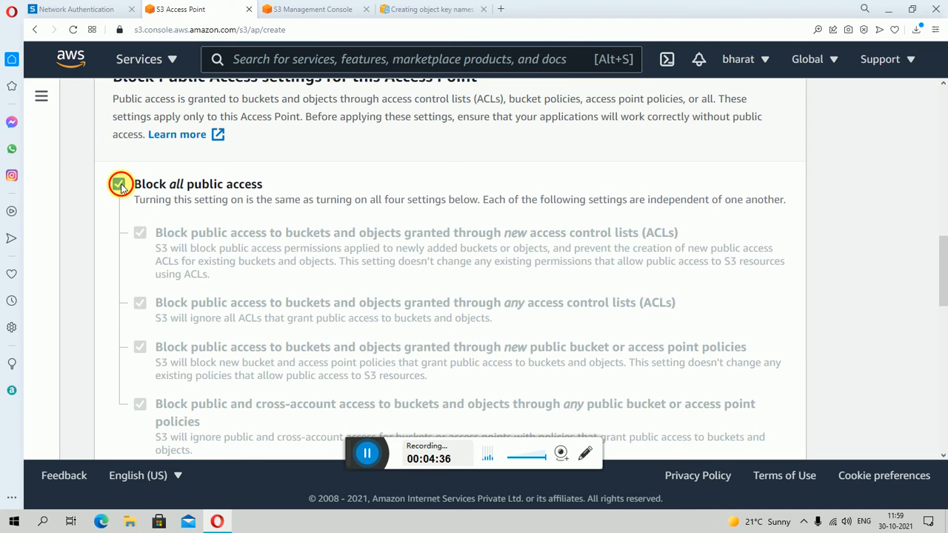
click(120, 185)
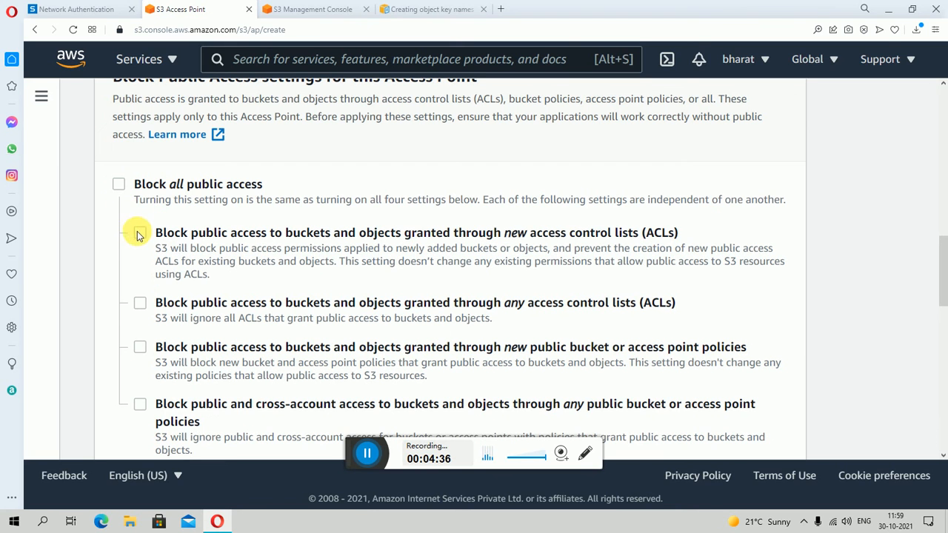
click(120, 185)
- Open the access point policy examples and look through the condition keys documentation
scroll(313, 256, down, 5)
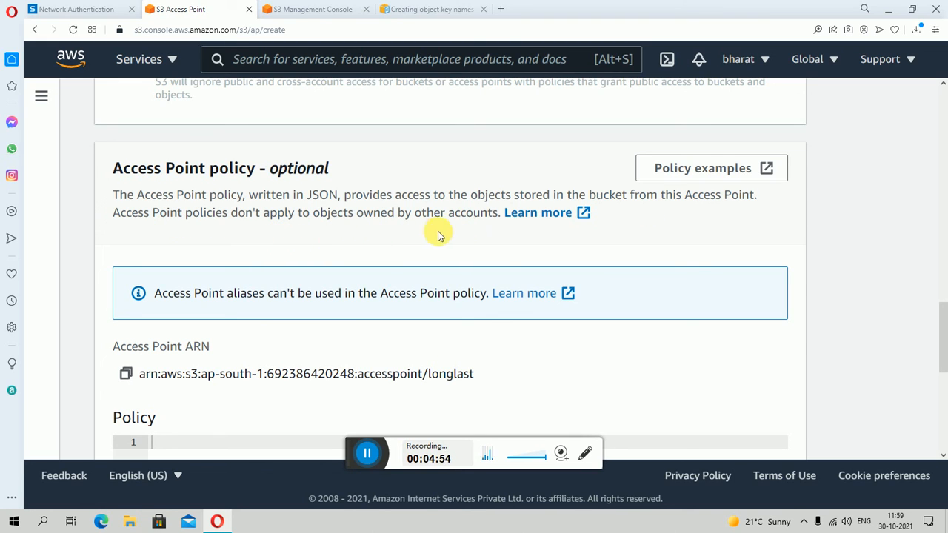
click(715, 176)
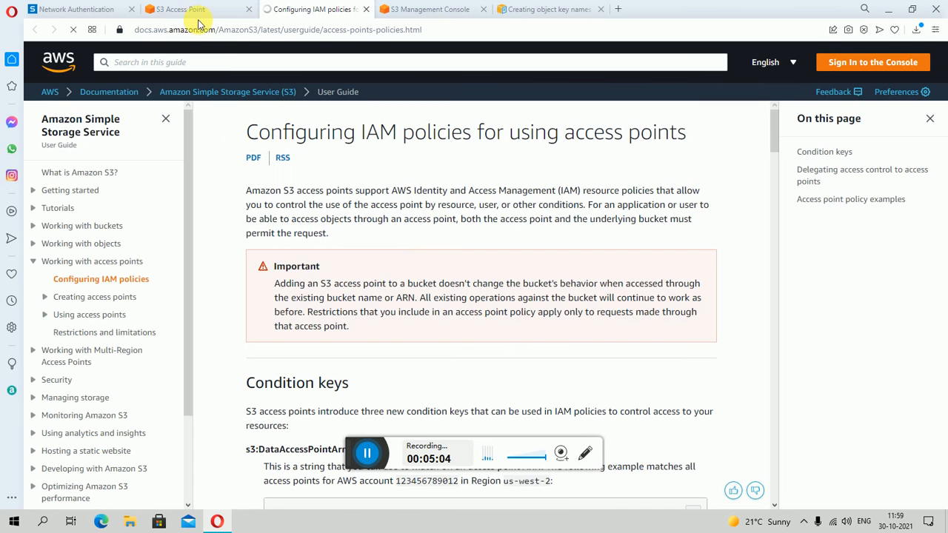
scroll(510, 322, down, 4)
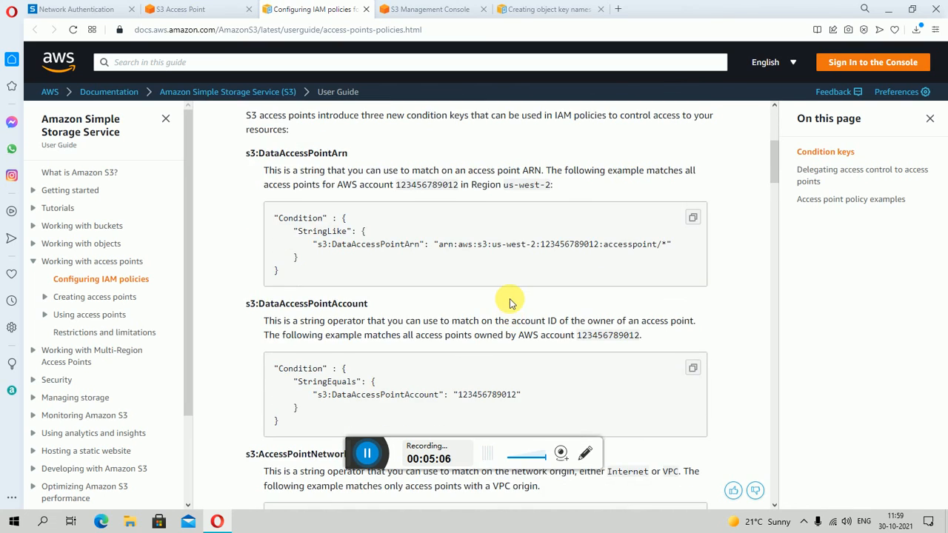
scroll(510, 302, up, 2)
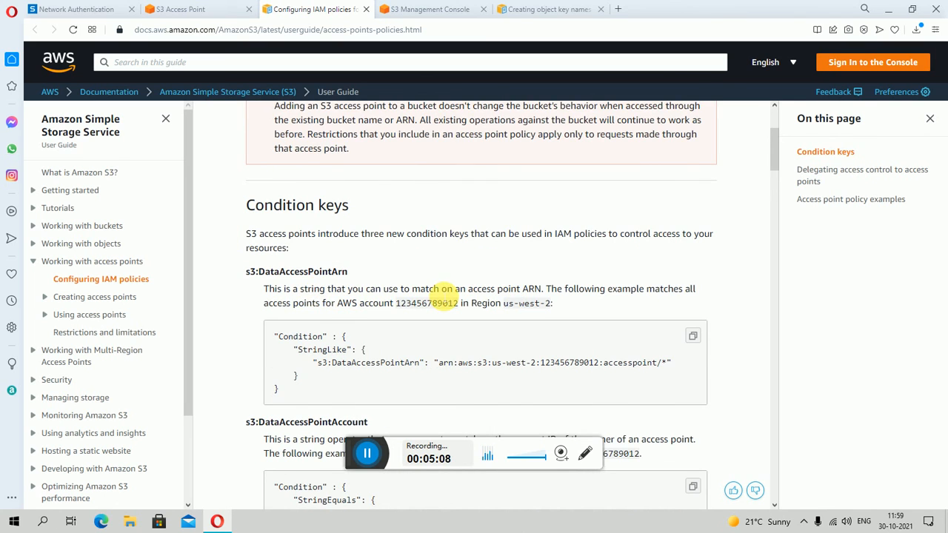
- Read the access point condition keys, including DataAccessPointArn, DataAccessPointAccount and AccessPointNetworkOrigin, and the introduction of the IAM policies page
scroll(444, 297, down, 1)
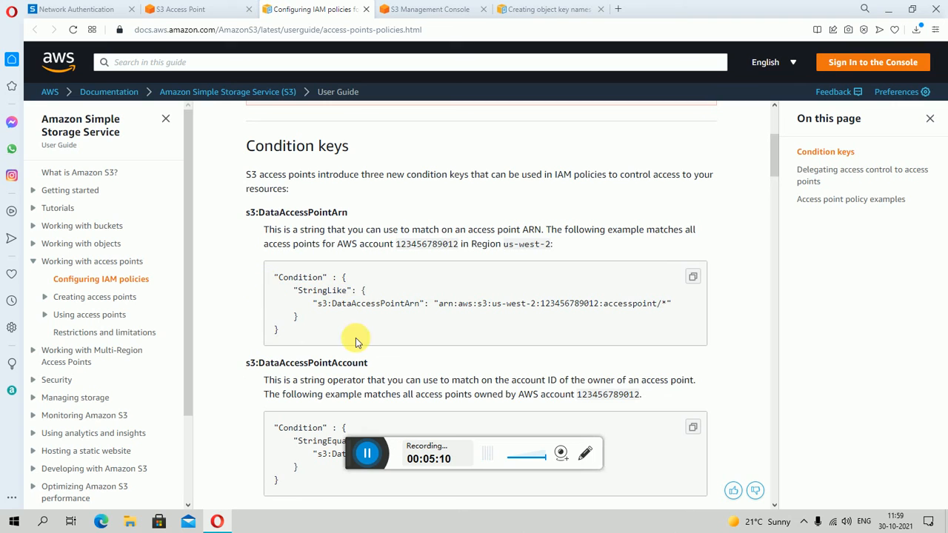
scroll(459, 361, down, 2)
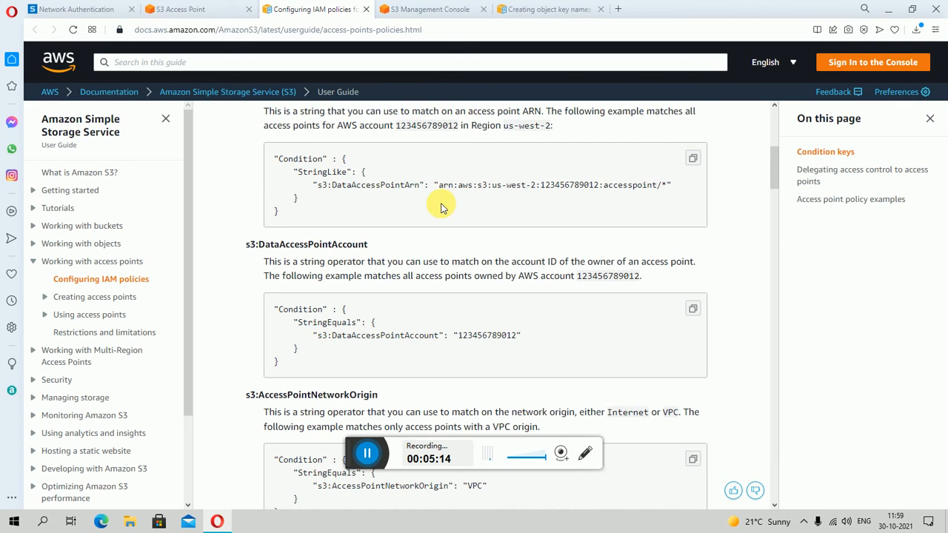
scroll(351, 259, up, 3)
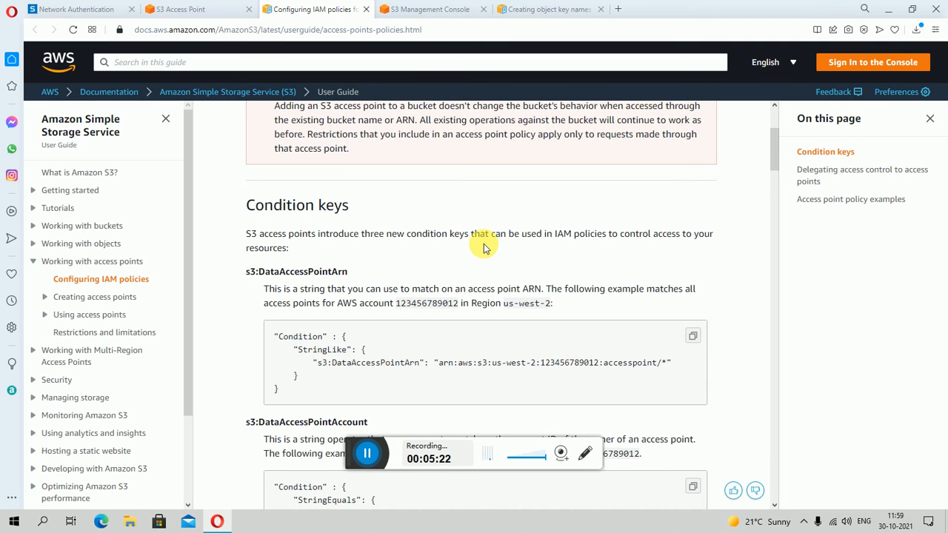
scroll(366, 256, up, 2)
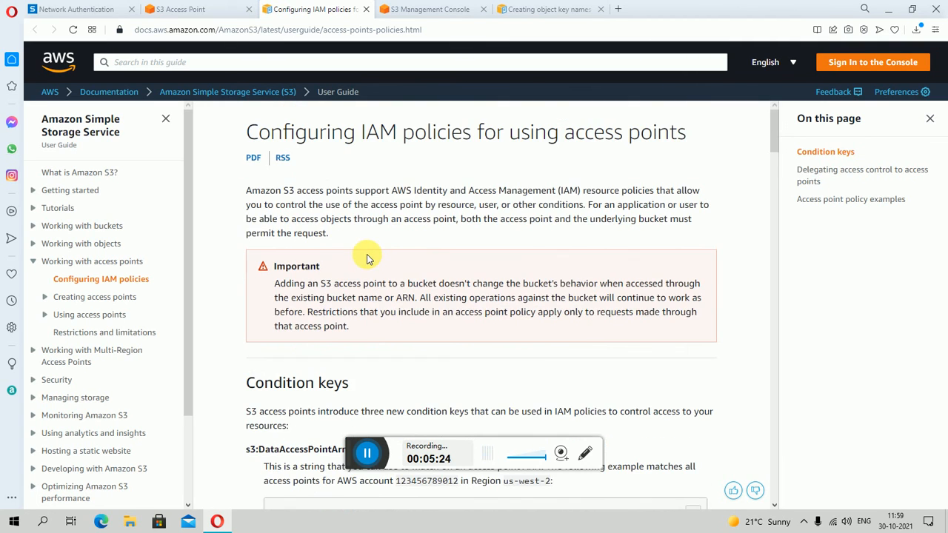
- Return to the access point form, review its properties and copy the Access Point ARN shown above the policy editor
click(181, 9)
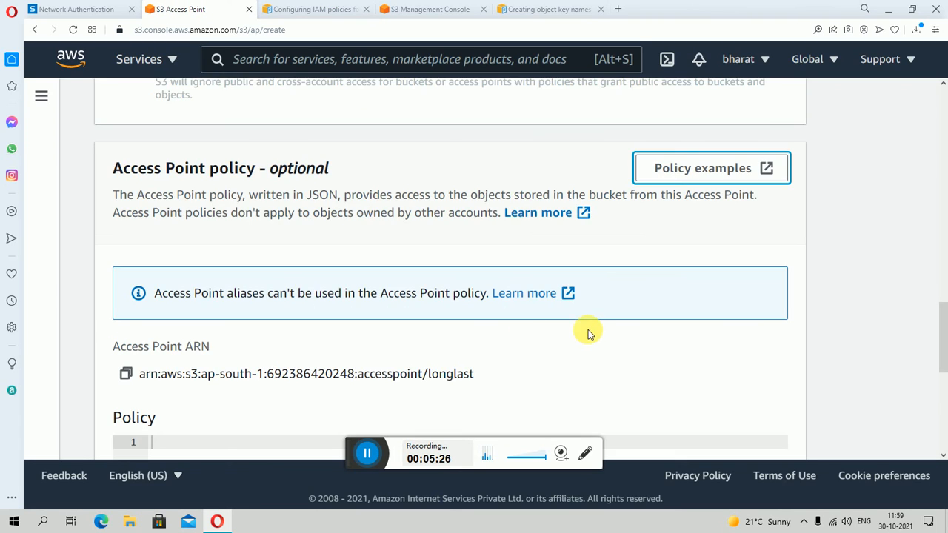
scroll(444, 296, down, 2)
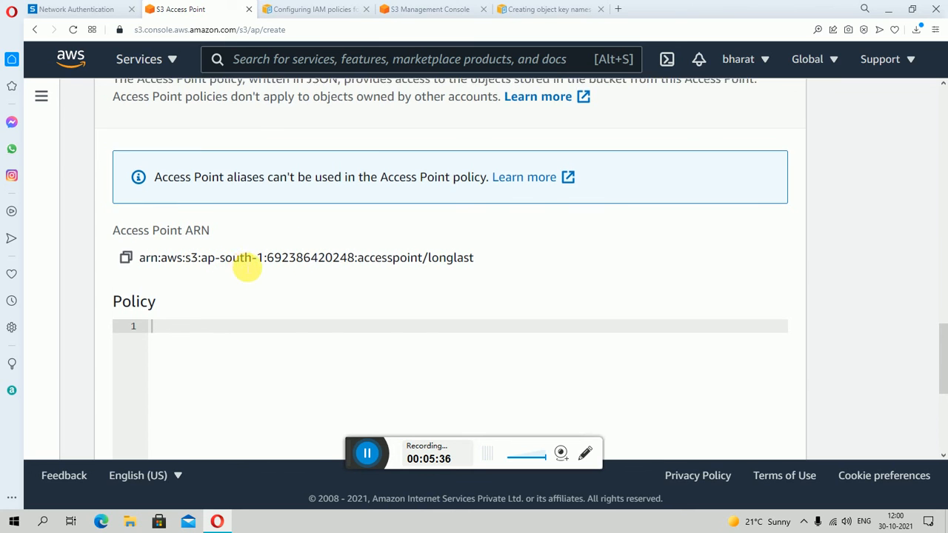
scroll(248, 259, up, 10)
scroll(244, 266, up, 4)
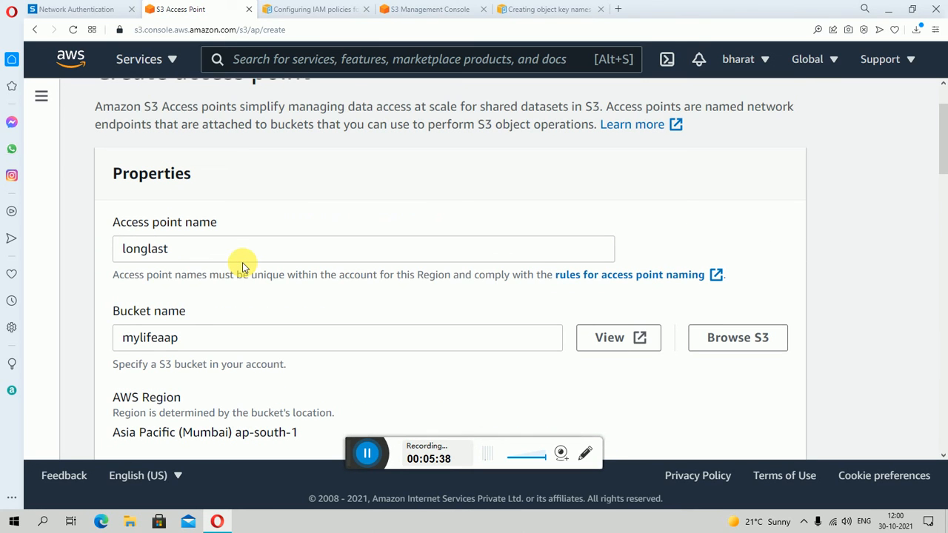
scroll(235, 335, down, 14)
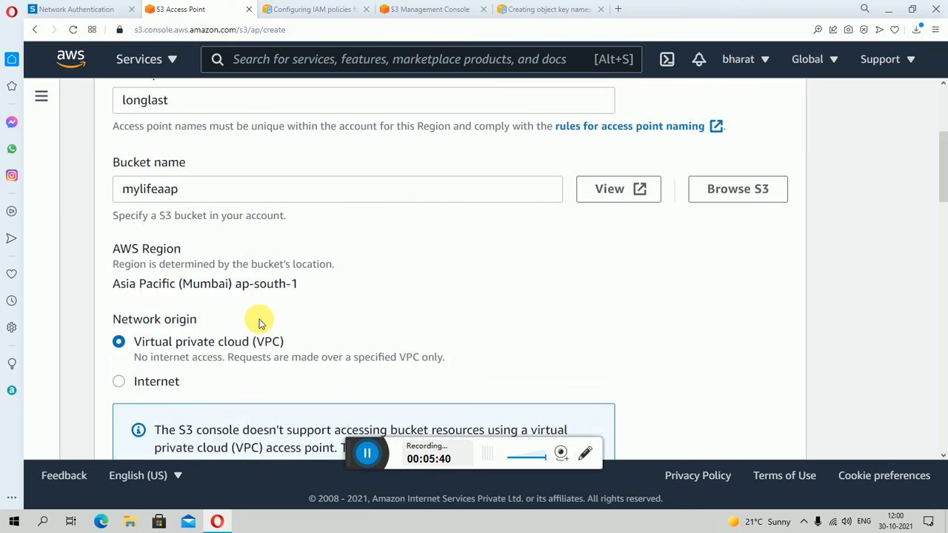
scroll(260, 322, down, 3)
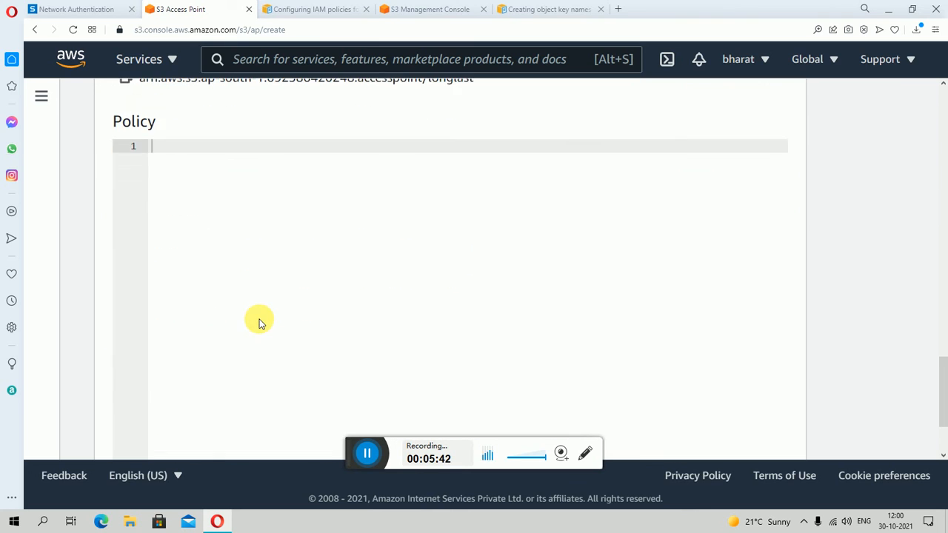
scroll(258, 319, up, 3)
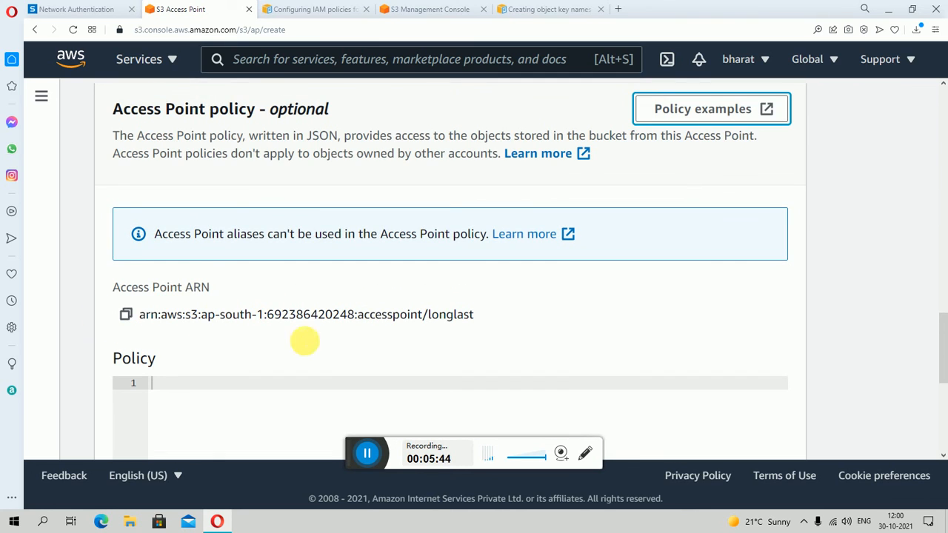
click(131, 315)
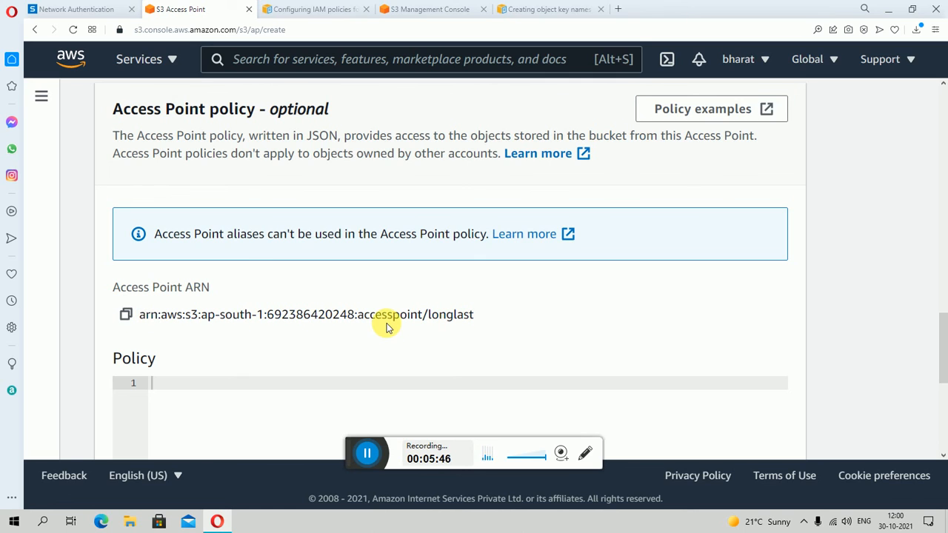
- Try to create the access point, and try again with the VPC ID changed to mylifeaap
scroll(289, 289, down, 8)
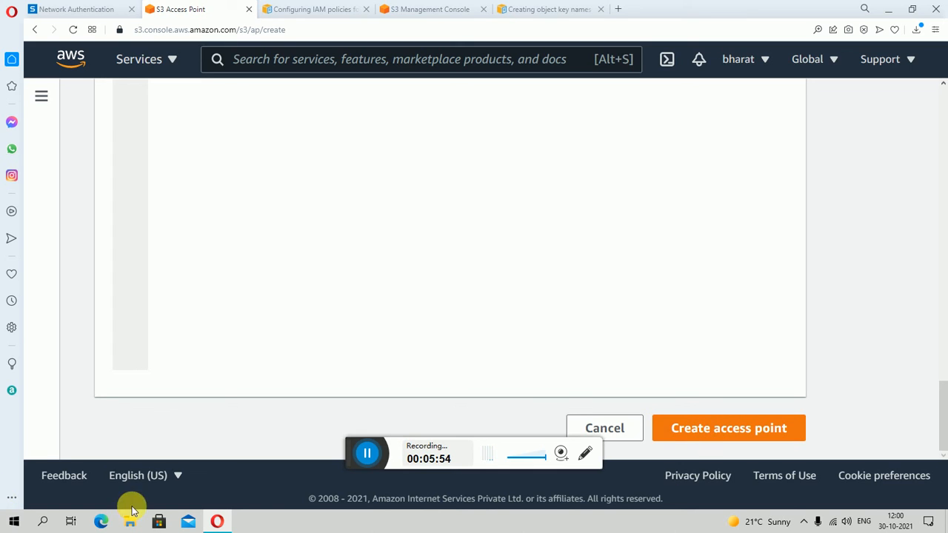
click(709, 438)
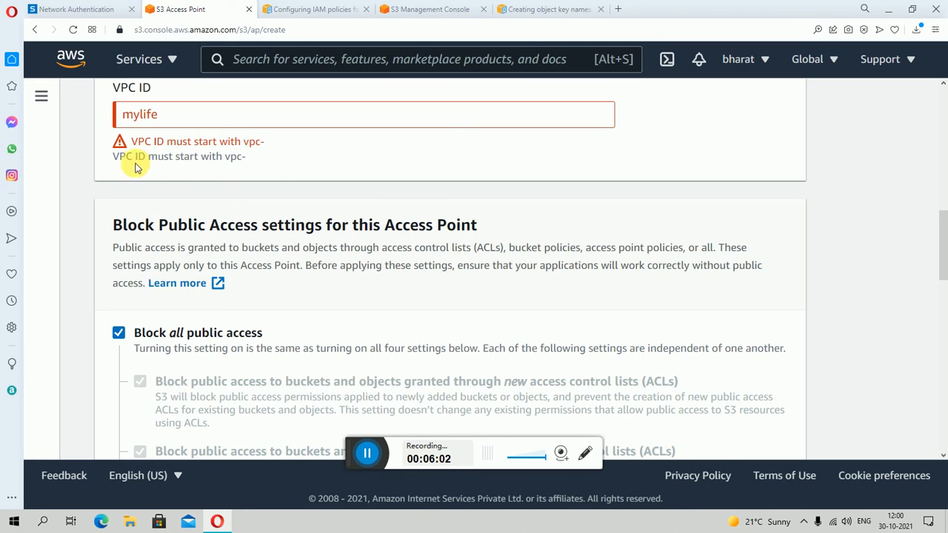
click(190, 117)
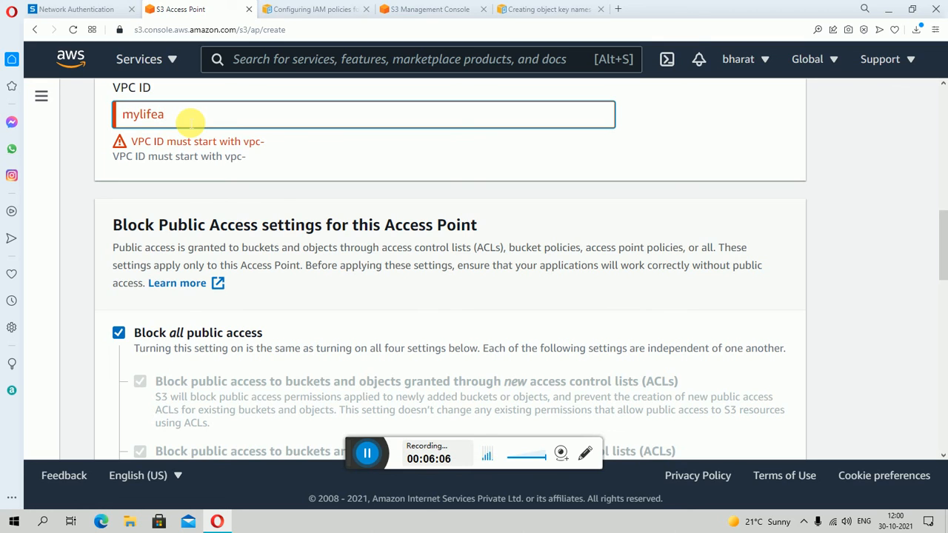
text(aap)
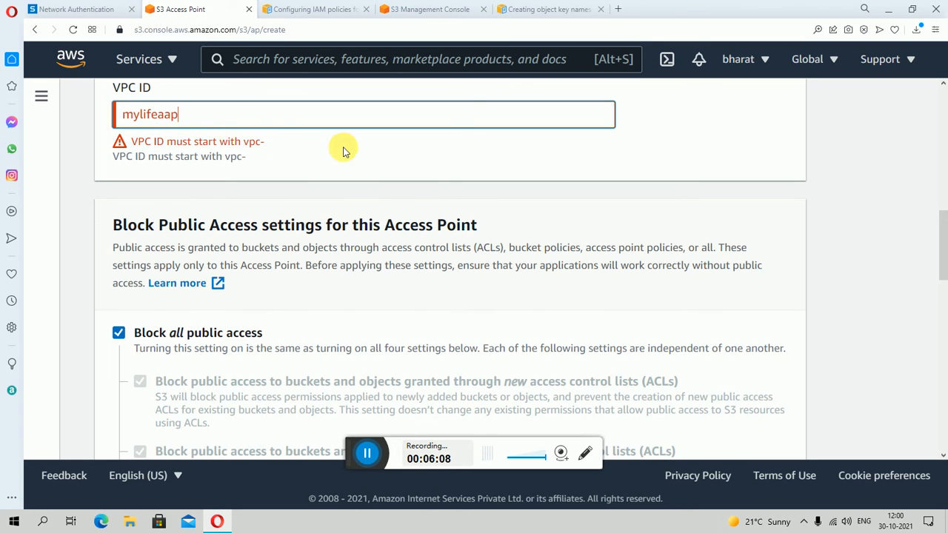
scroll(546, 176, down, 10)
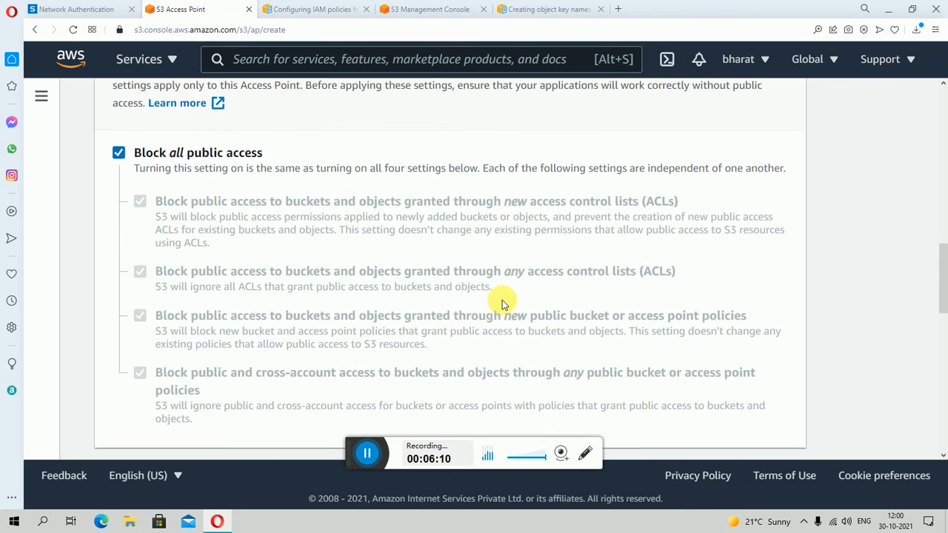
scroll(736, 373, down, 5)
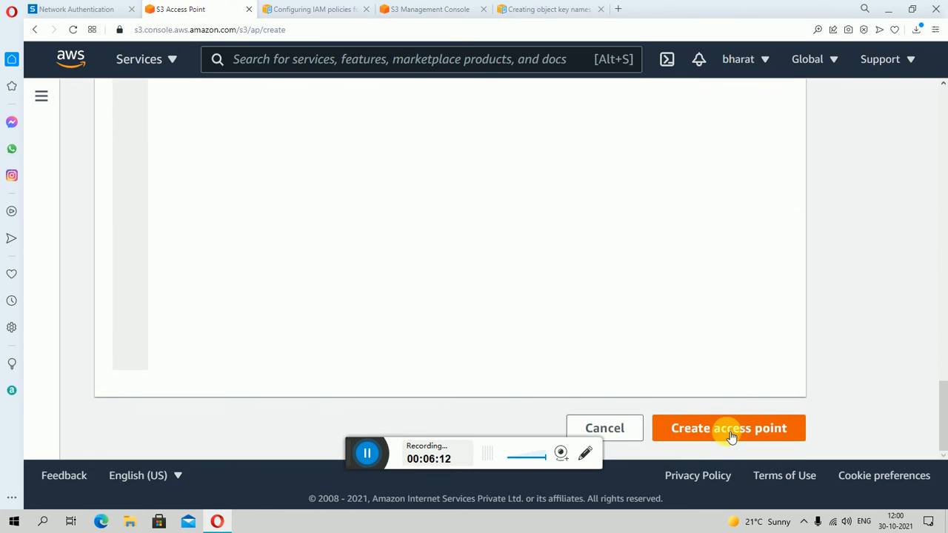
scroll(729, 437, up, 15)
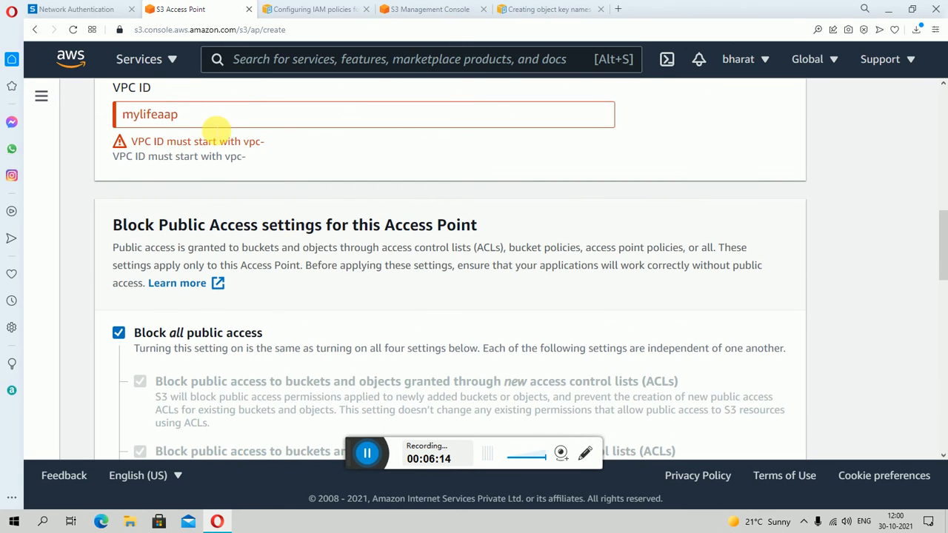
- Clear the VPC ID and try to create the access point without it
click(211, 119)
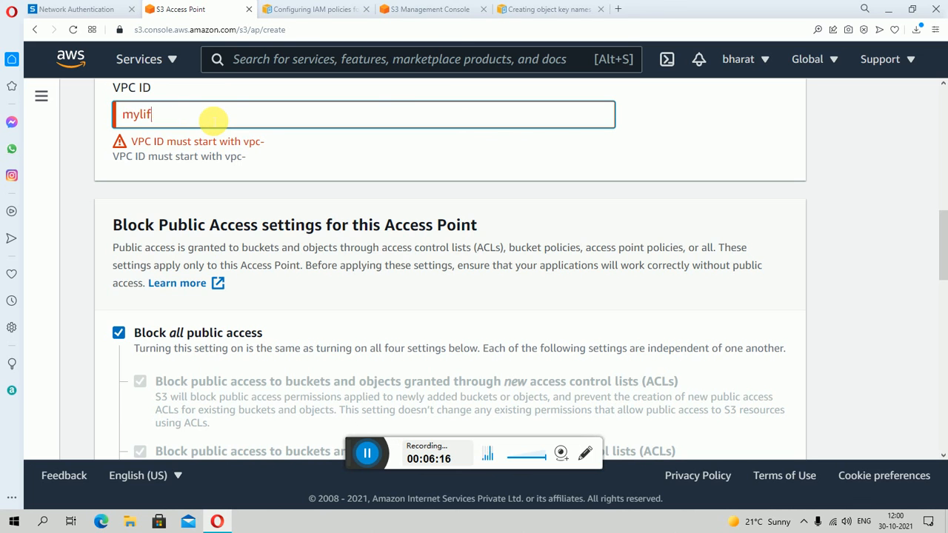
scroll(851, 318, down, 3)
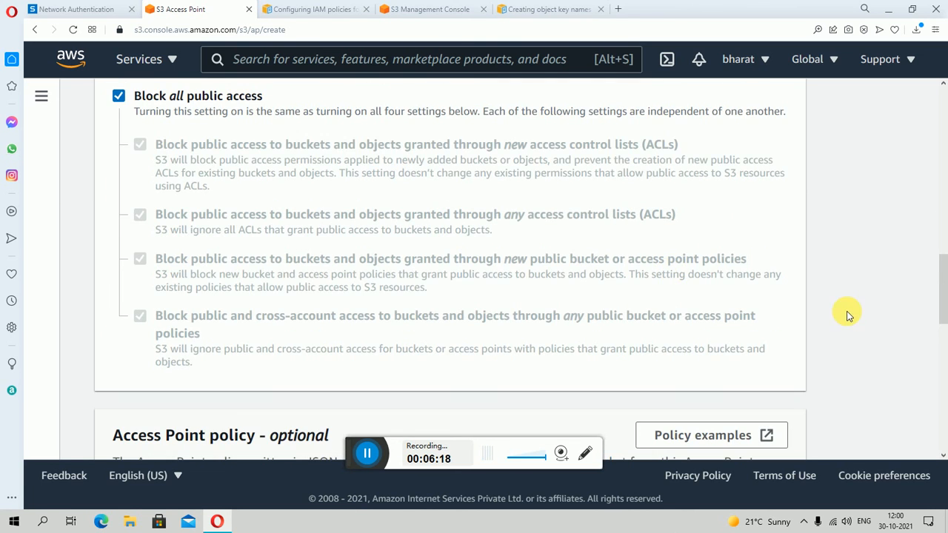
scroll(832, 330, down, 8)
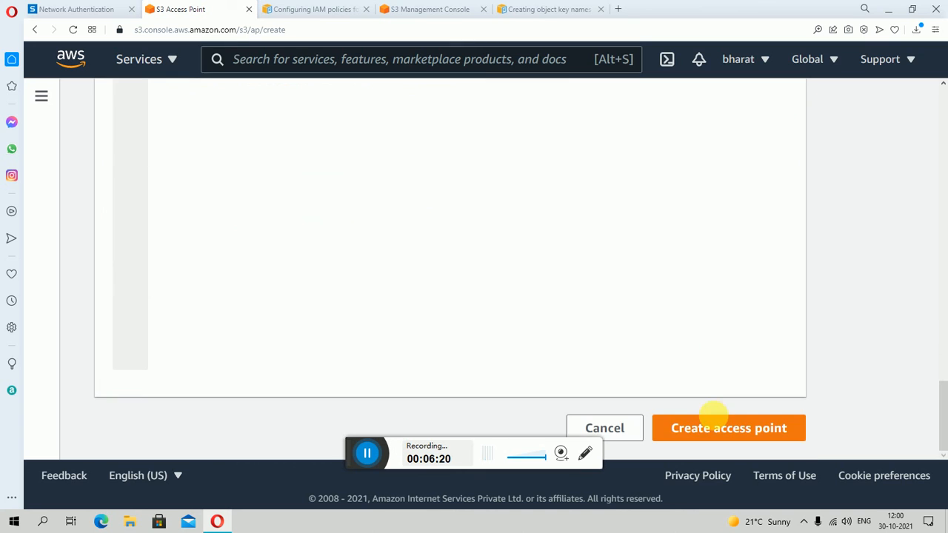
click(712, 427)
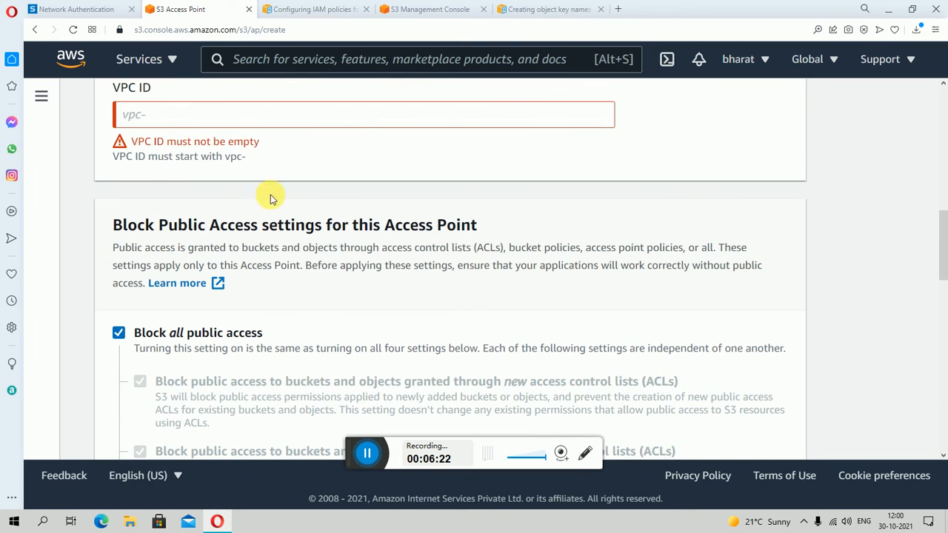
- Enter yu as the VPC ID and try to create the longlast access point
click(190, 121)
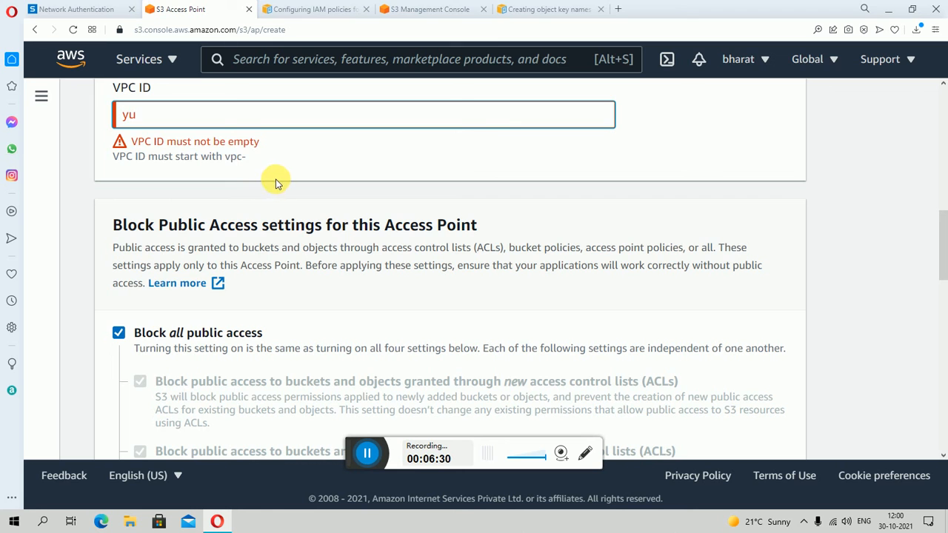
scroll(427, 210, up, 8)
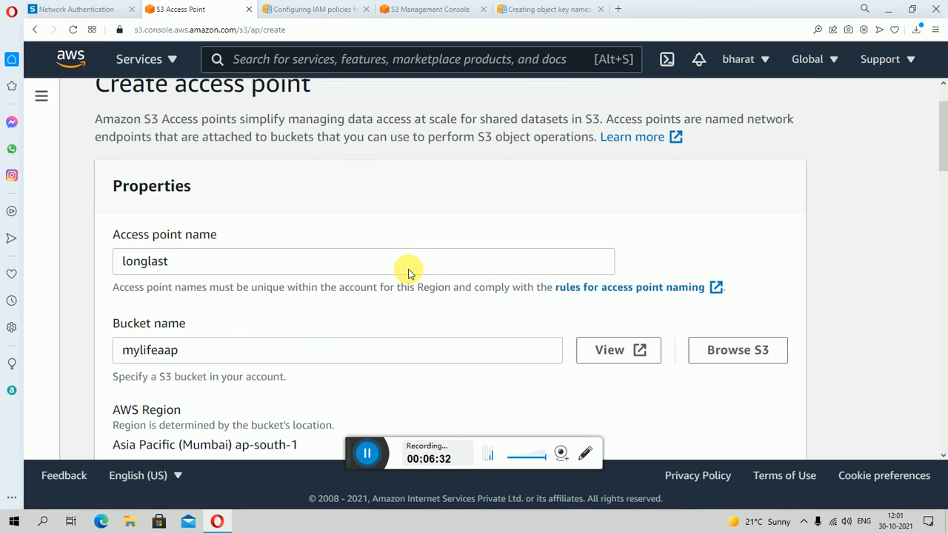
scroll(412, 273, up, 1)
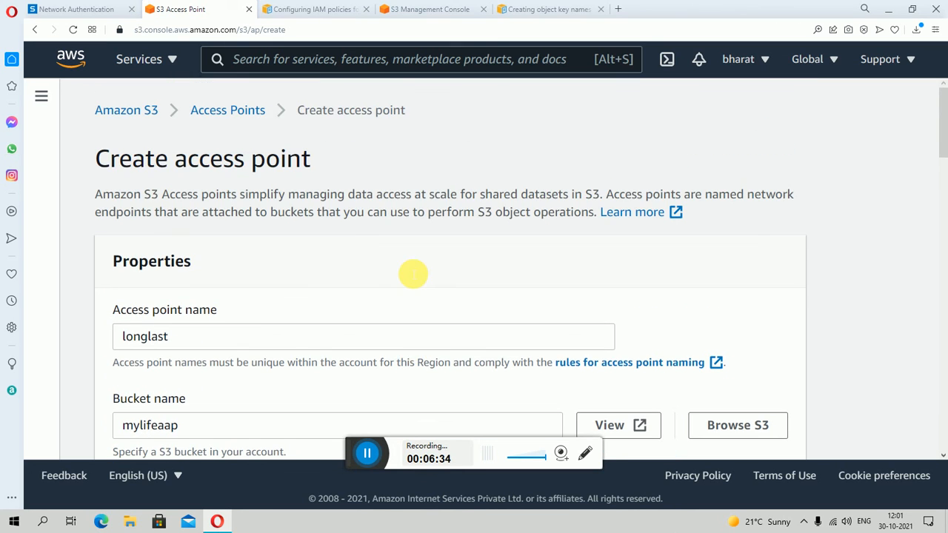
scroll(412, 273, down, 5)
scroll(409, 272, down, 15)
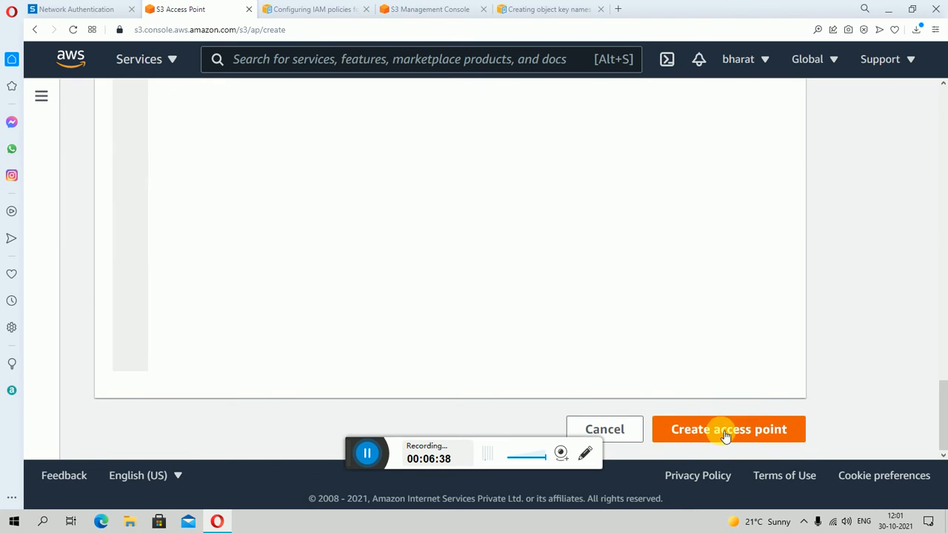
click(726, 436)
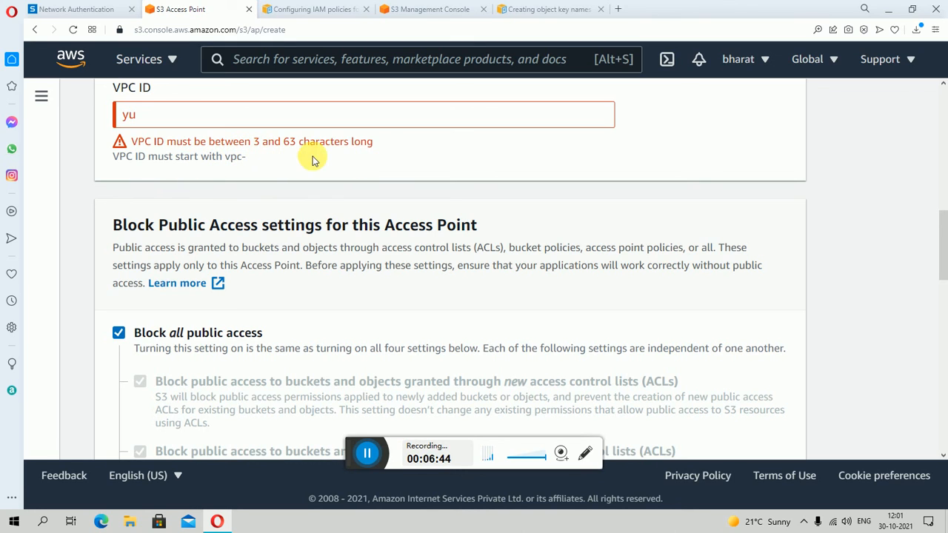
- Try to create the access point with bbk as the VPC ID, and clear the VPC ID again
click(176, 120)
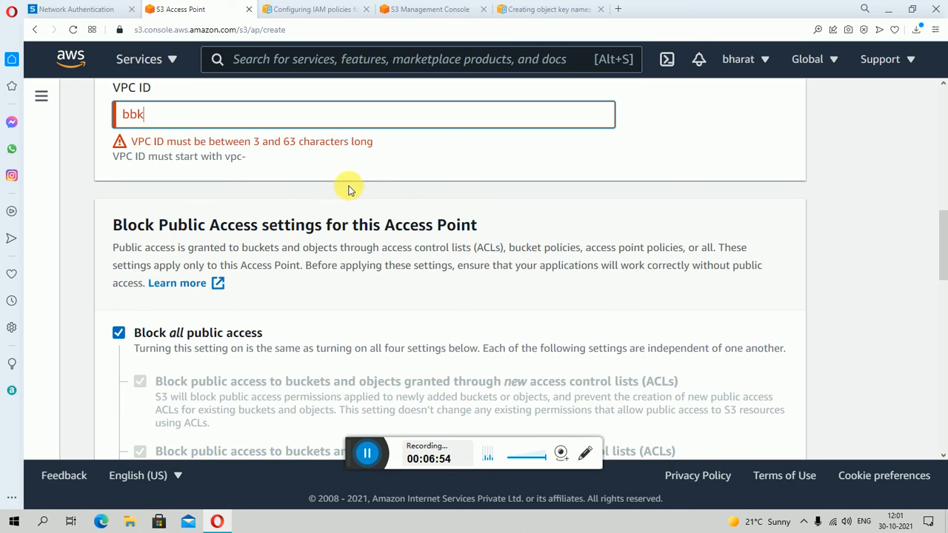
scroll(520, 237, down, 3)
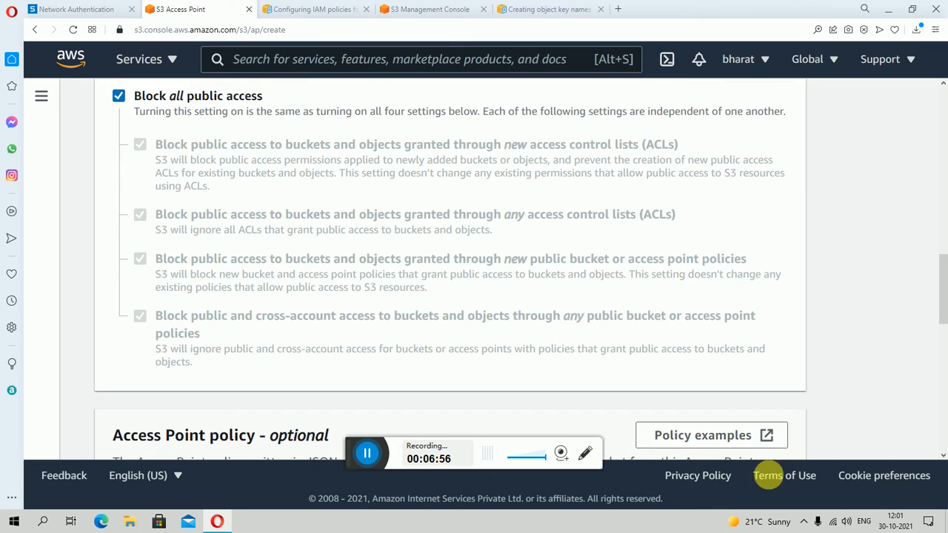
scroll(785, 405, down, 4)
scroll(784, 405, down, 8)
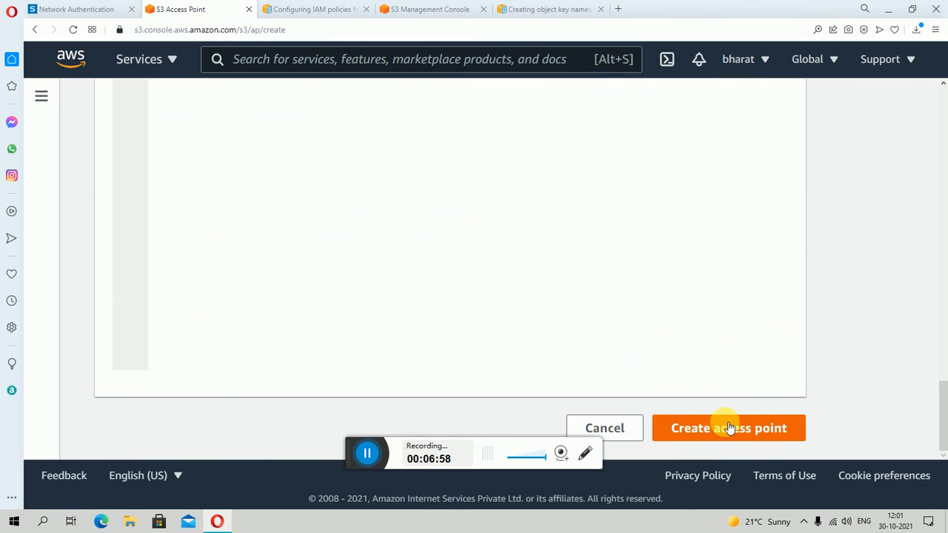
scroll(730, 436, up, 13)
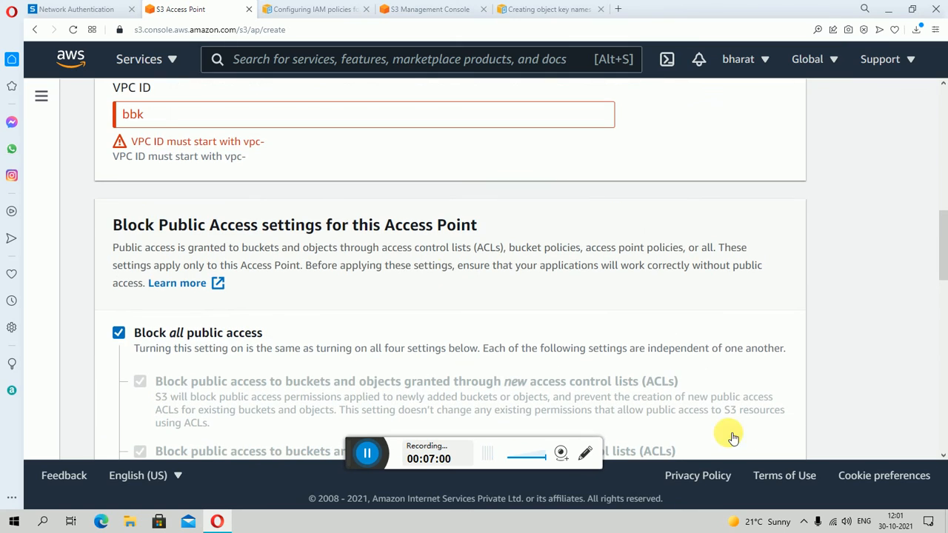
click(191, 115)
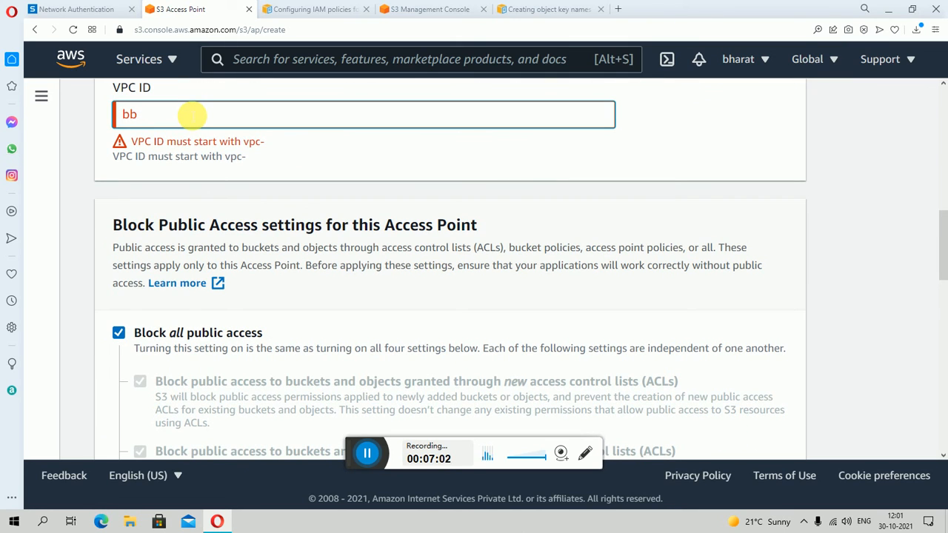
click(197, 173)
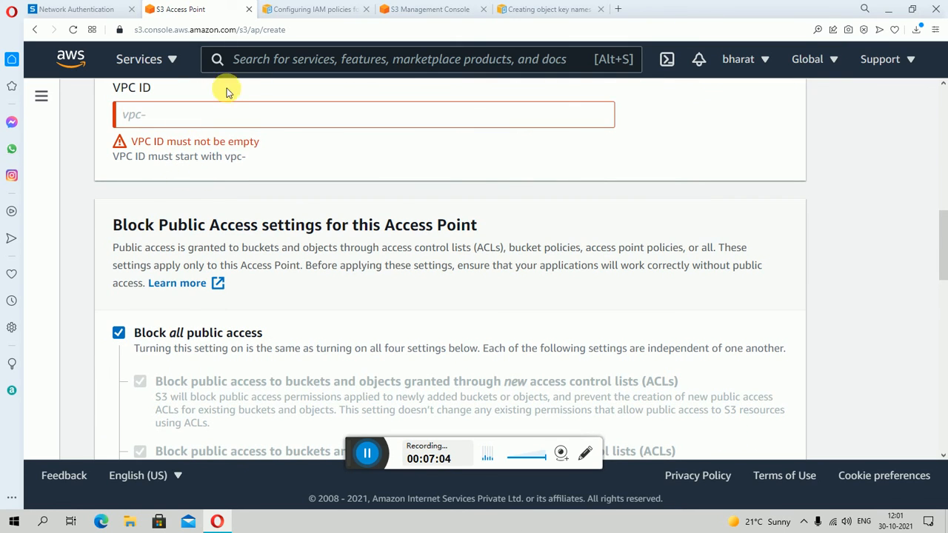
click(367, 453)
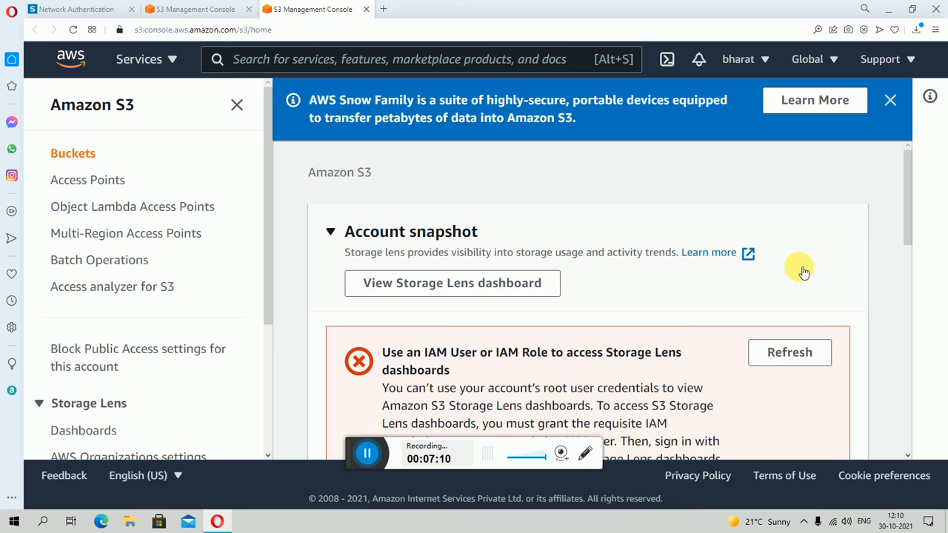
key(ctrl+plus)
key(ctrl+plus)
key(ctrl+plus)
key(ctrl+plus)
key(ctrl+plus)
key(ctrl+plus)
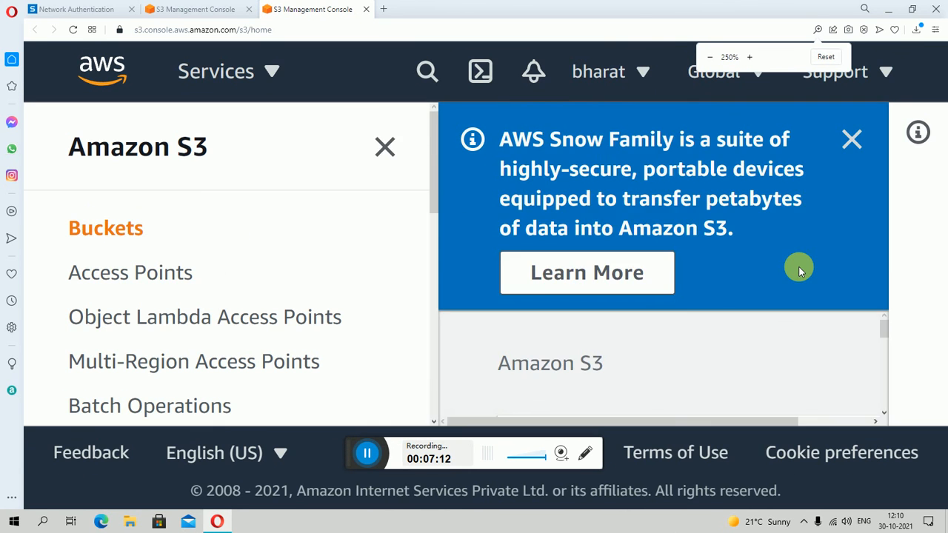
- Set the S3 console page zoom to 110%
key(ctrl+minus)
key(ctrl+minus)
key(ctrl+minus)
key(ctrl+minus)
key(ctrl+minus)
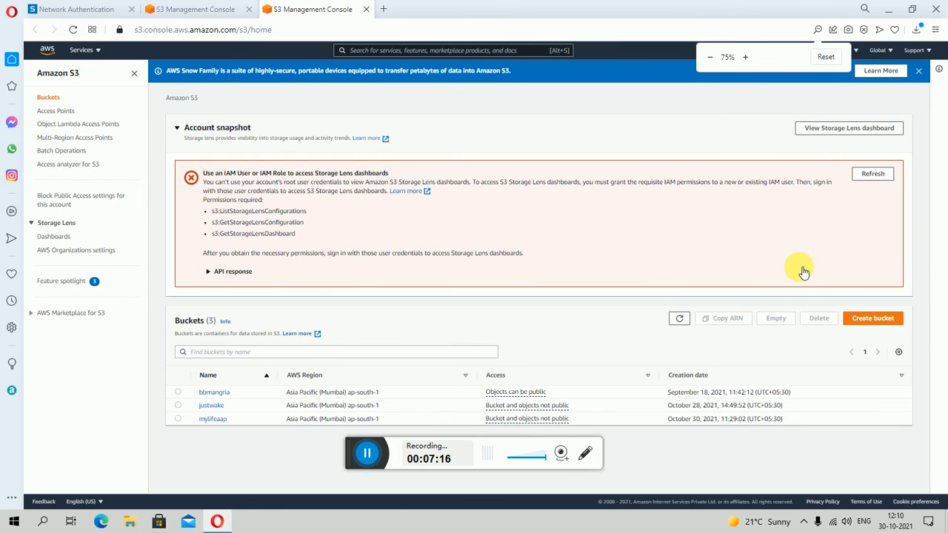
key(ctrl+plus)
key(ctrl+plus)
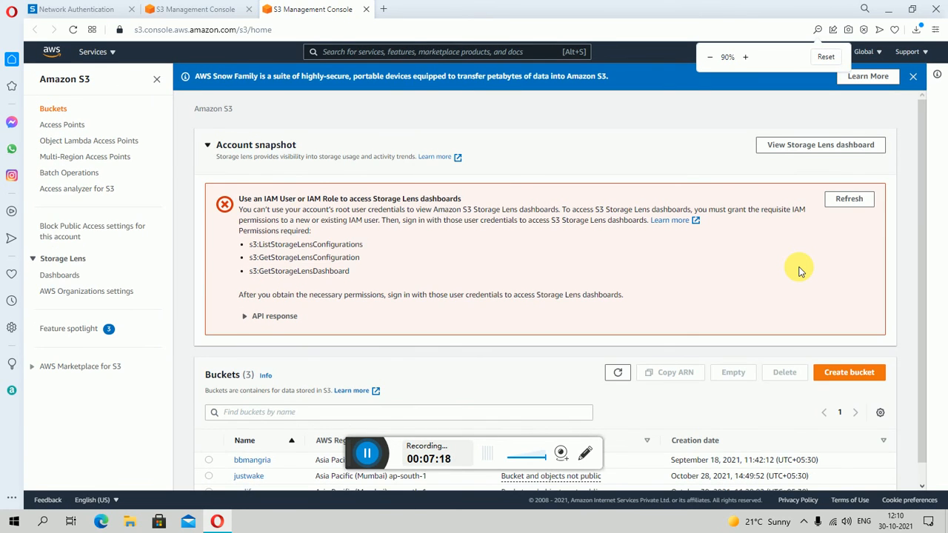
key(ctrl+minus)
key(ctrl+minus)
key(ctrl+plus)
key(ctrl+plus)
key(ctrl+plus)
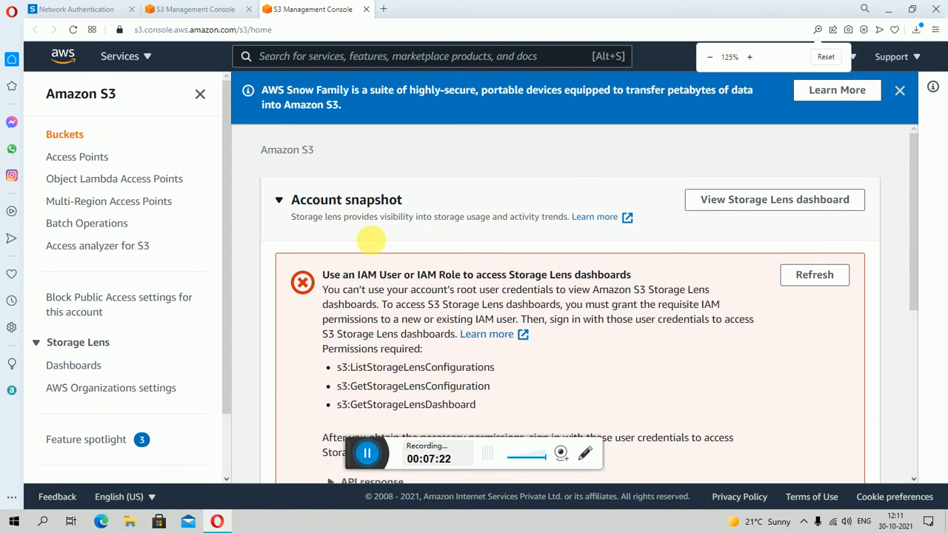
key(ctrl+minus)
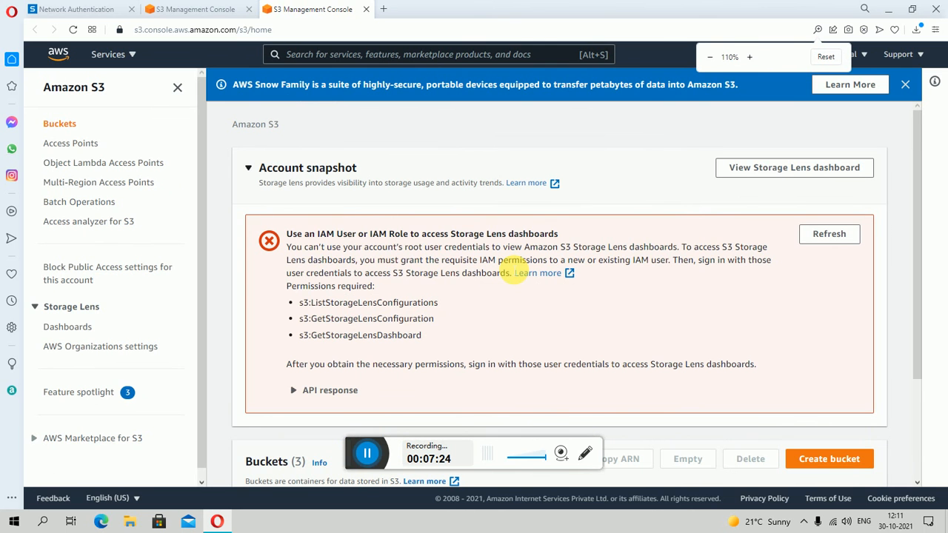
- Go to the S3 access points list and start creating a new access point
scroll(577, 298, down, 3)
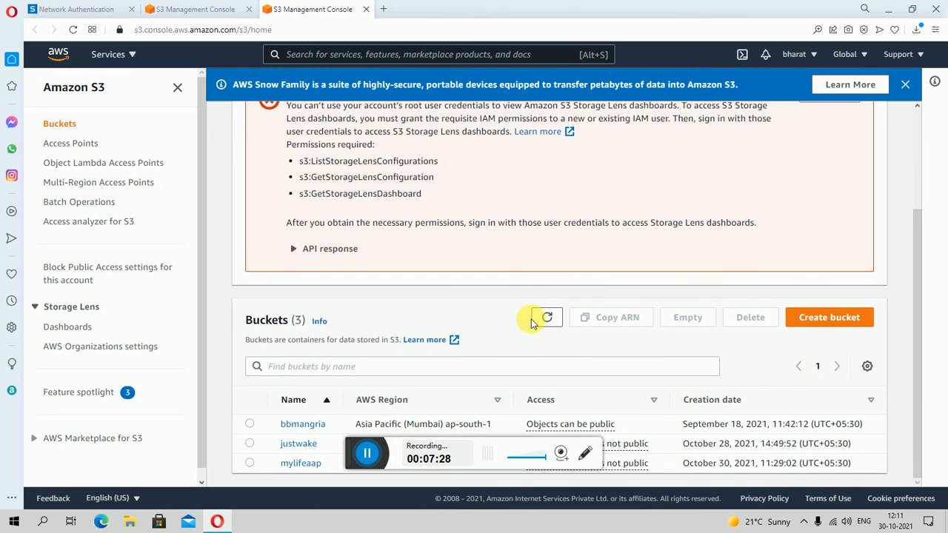
scroll(536, 304, up, 3)
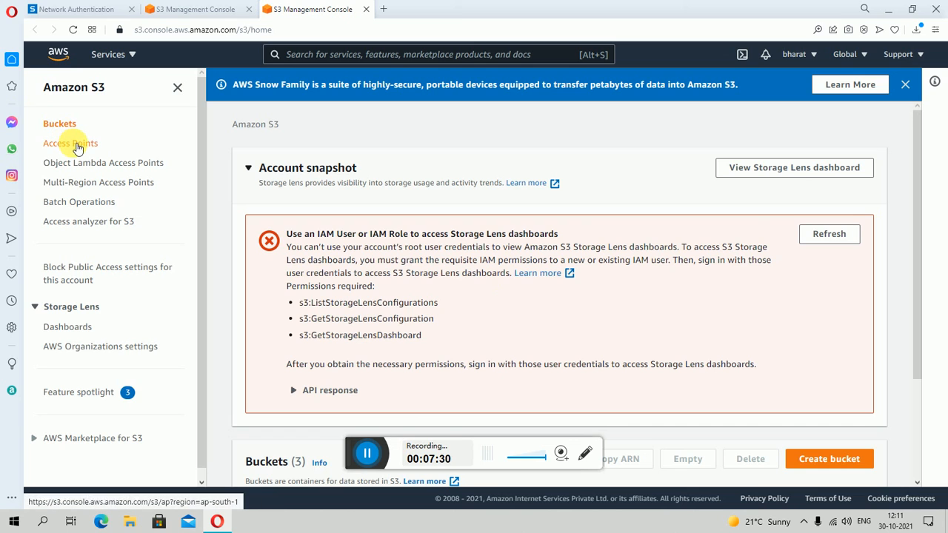
click(76, 145)
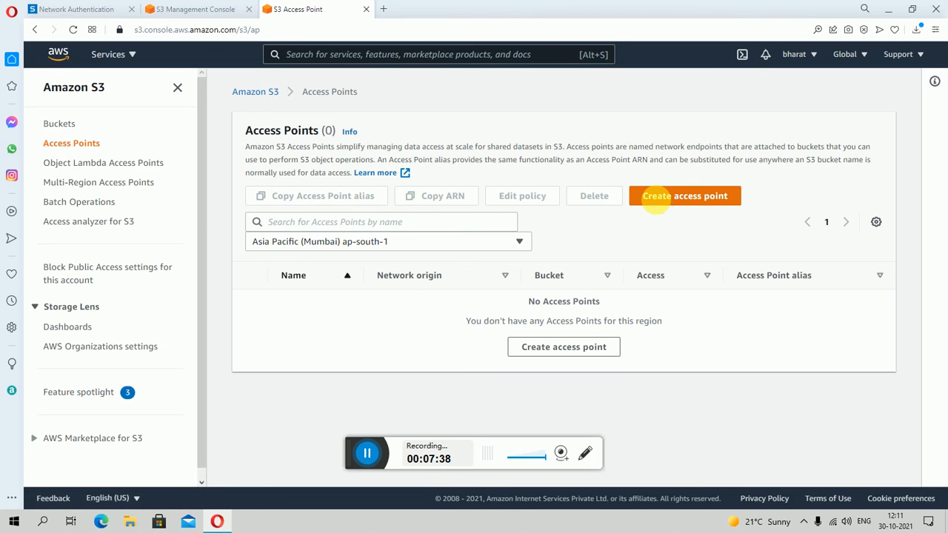
click(661, 198)
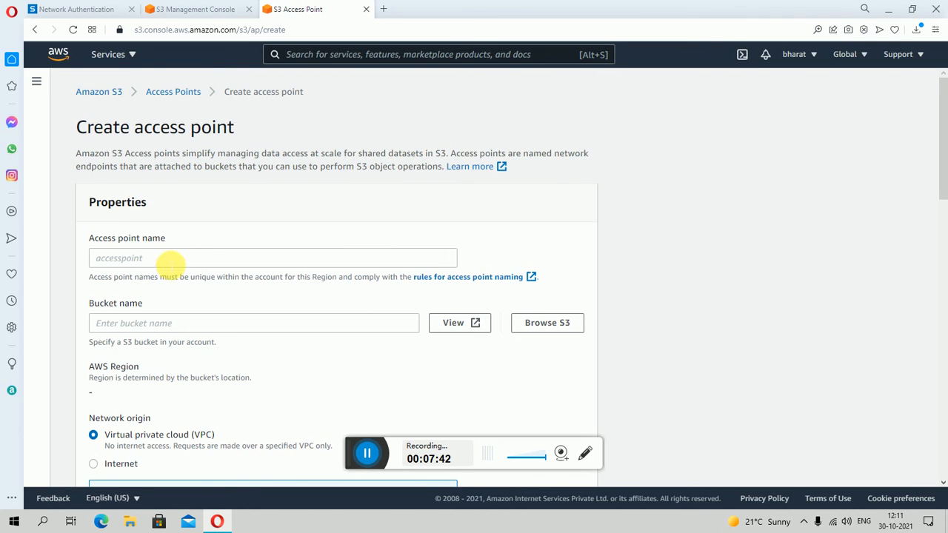
- Name the access point lastlong and choose justwake as its S3 bucket
click(170, 260)
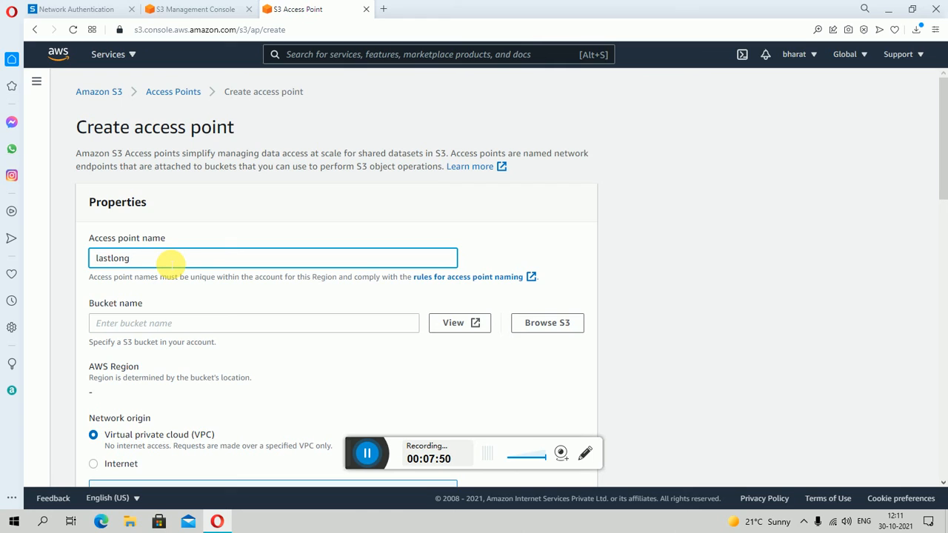
key(Tab)
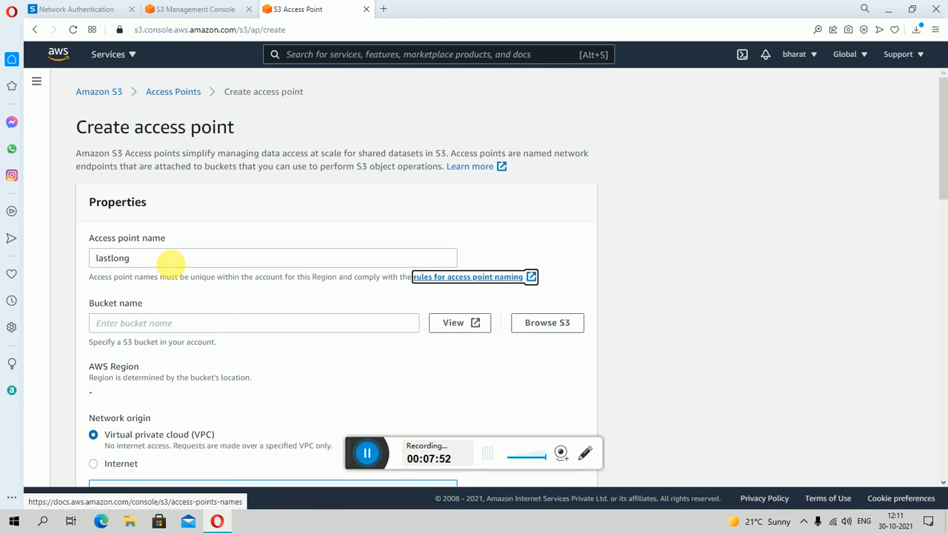
key(Tab)
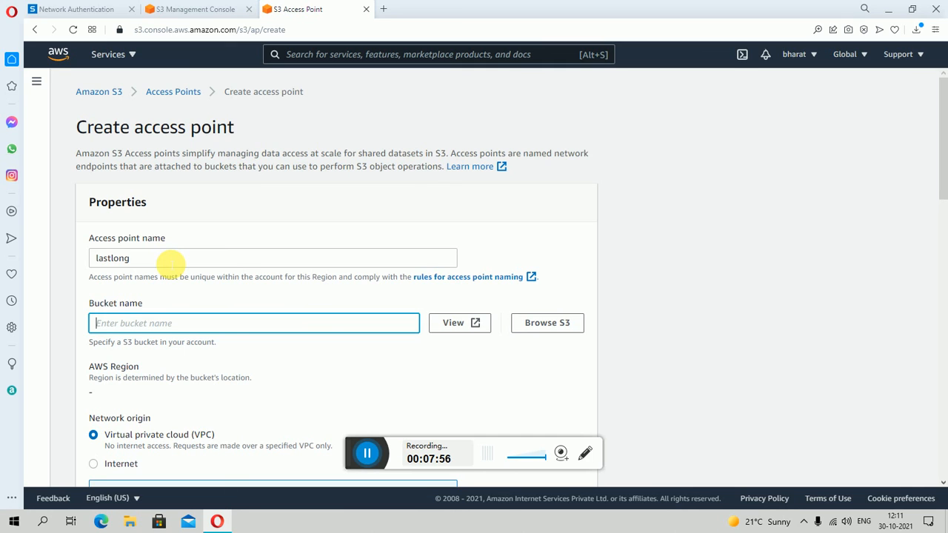
click(559, 325)
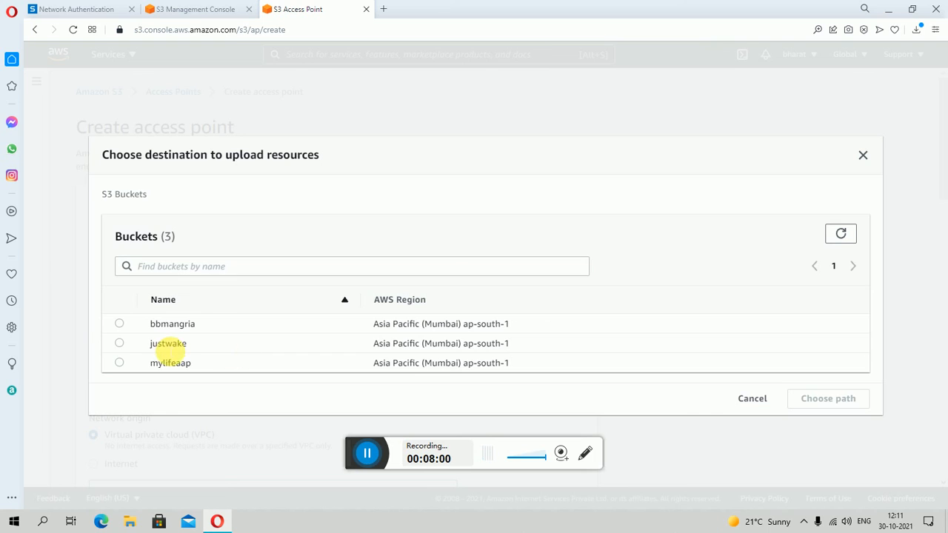
click(118, 345)
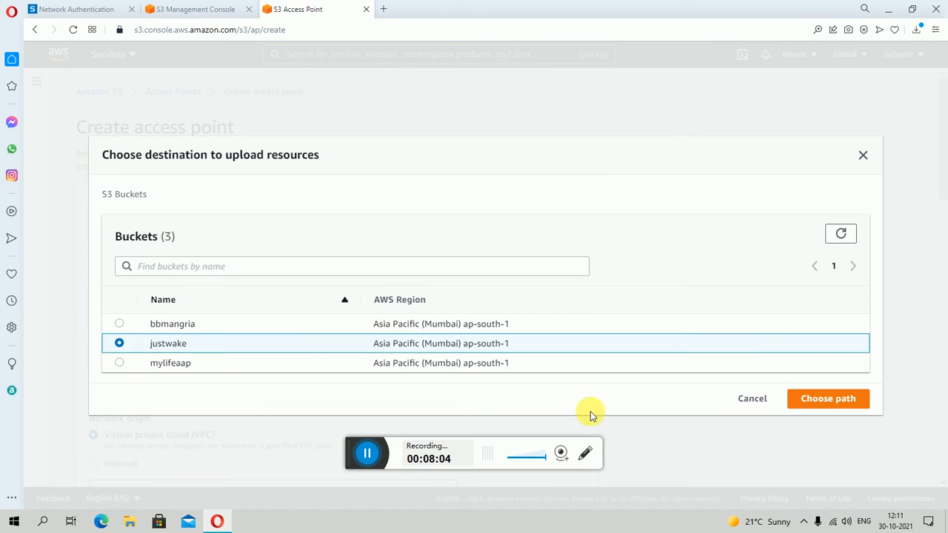
click(826, 403)
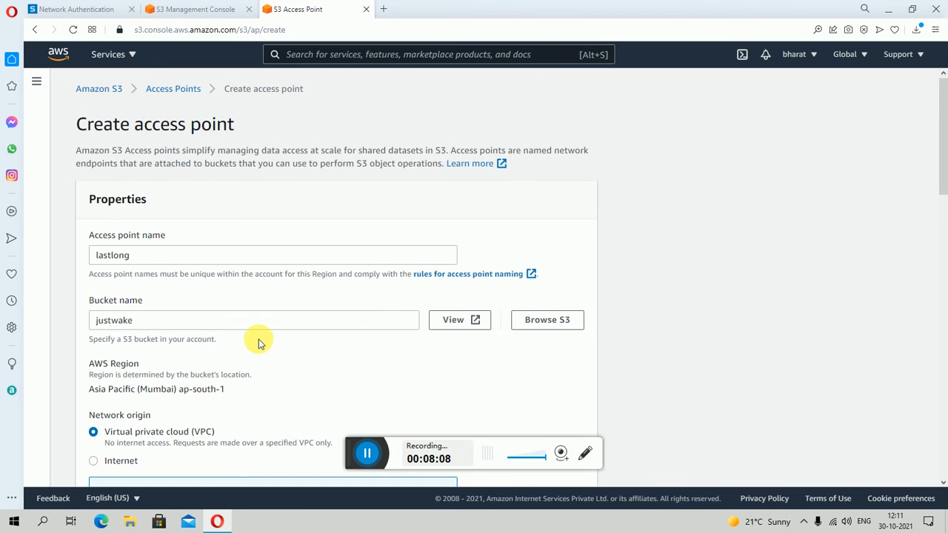
- Turn off Block all public access for the access point and turn it back on
scroll(259, 343, down, 2)
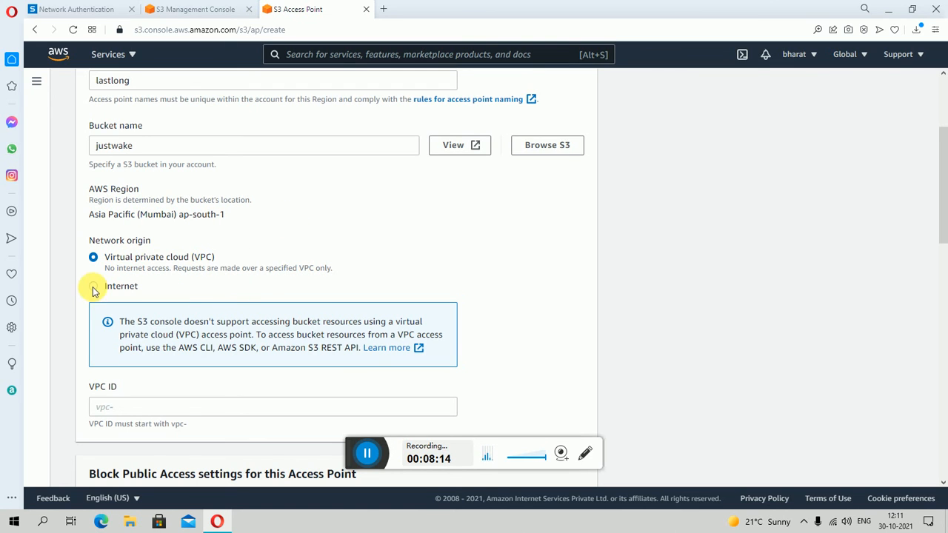
scroll(245, 360, down, 2)
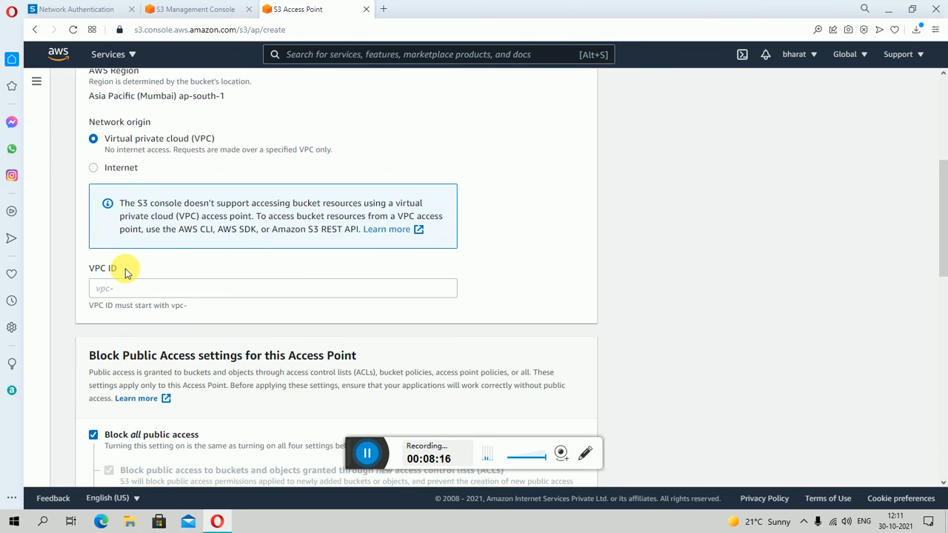
scroll(196, 355, down, 2)
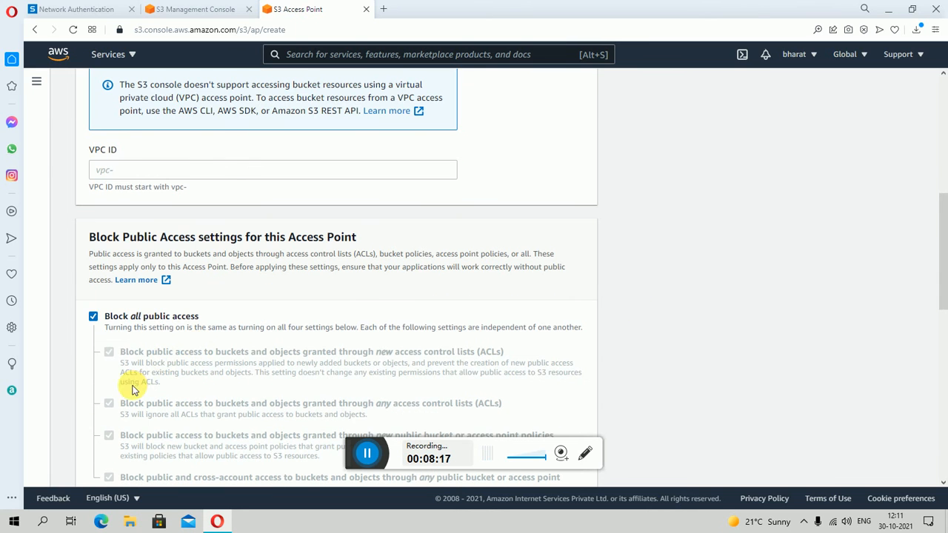
click(94, 317)
scroll(111, 259, down, 2)
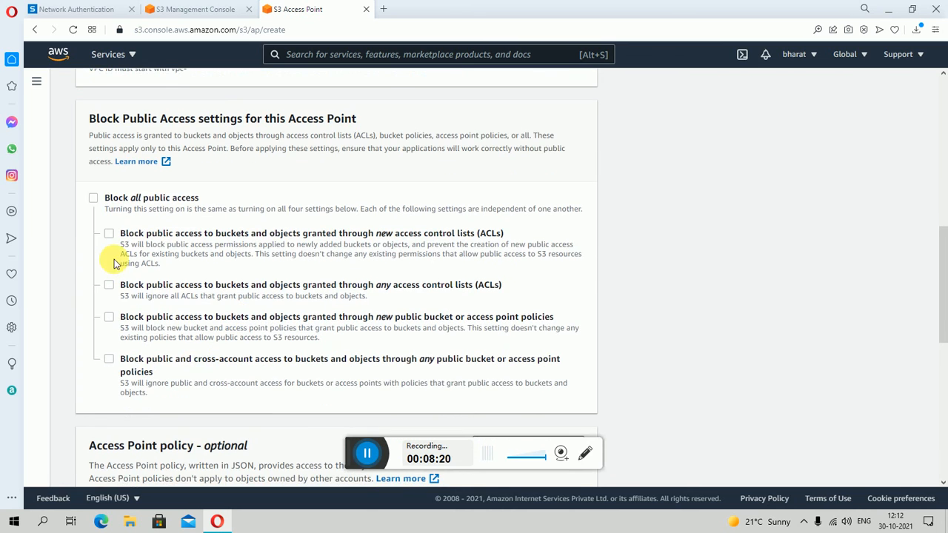
click(94, 199)
- Set the access point's network origin to Internet
scroll(325, 296, down, 7)
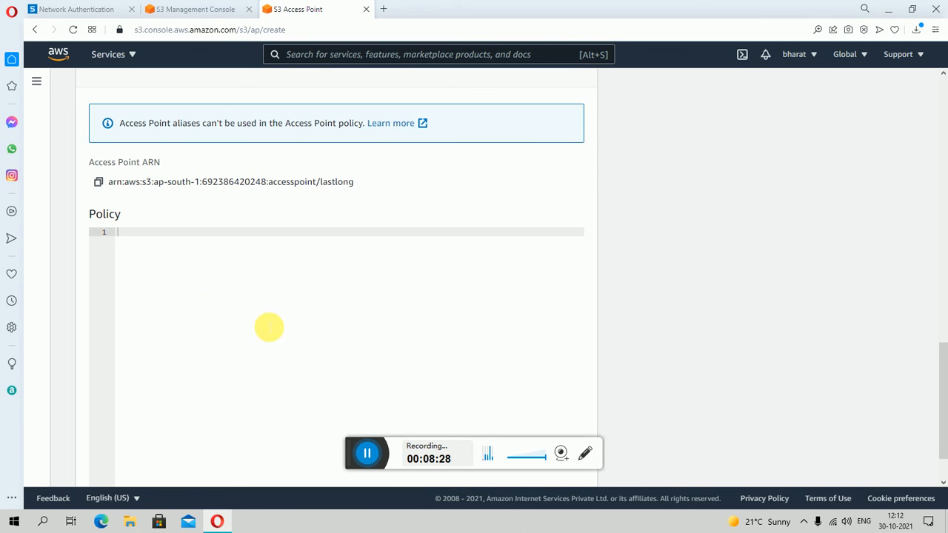
scroll(204, 309, up, 2)
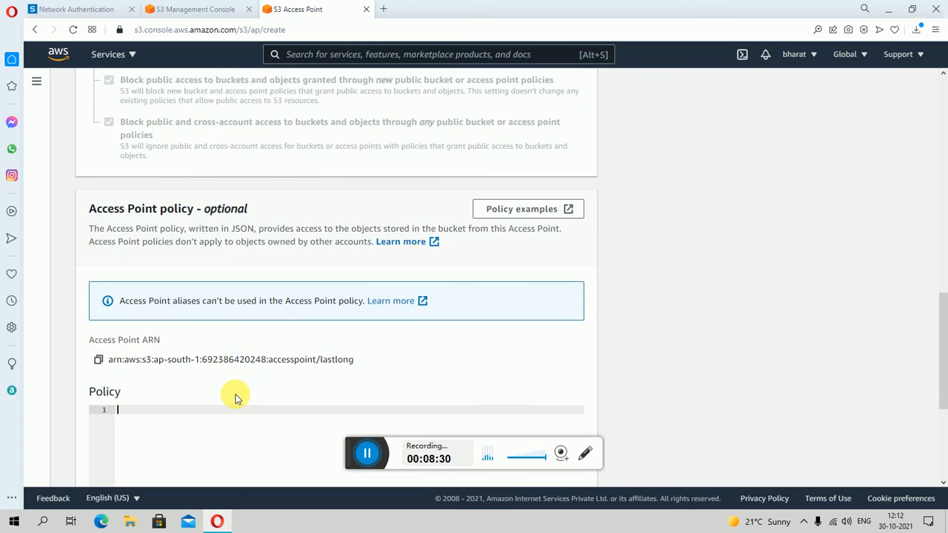
scroll(235, 399, up, 7)
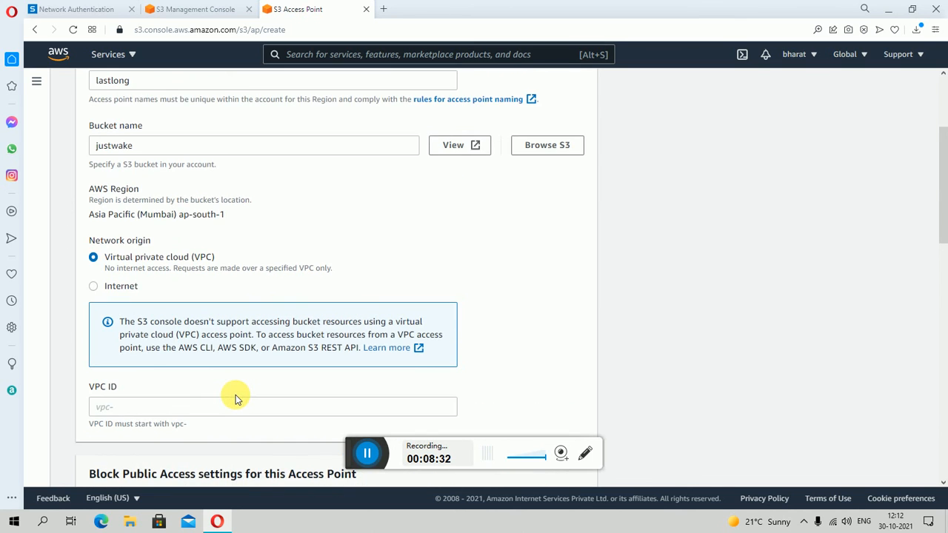
scroll(190, 205, up, 2)
scroll(218, 229, down, 5)
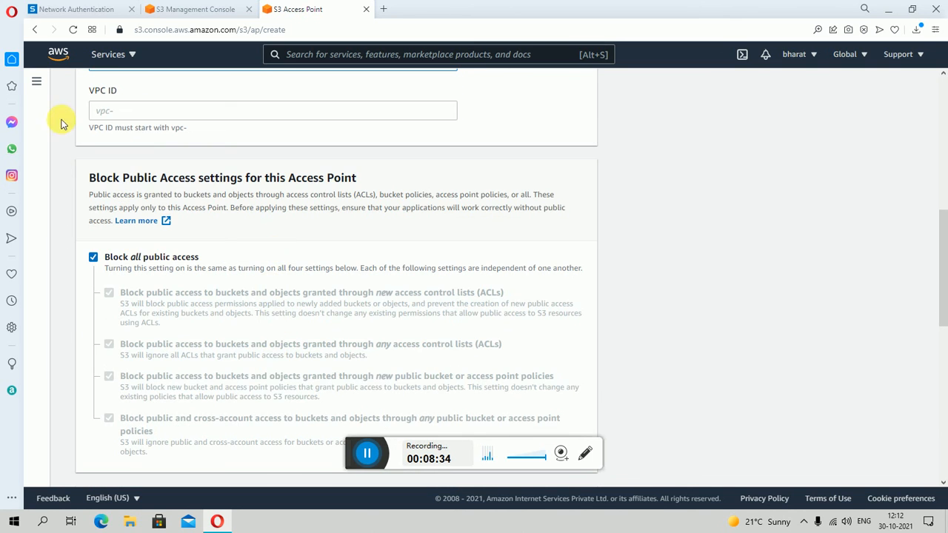
scroll(214, 231, up, 3)
click(92, 228)
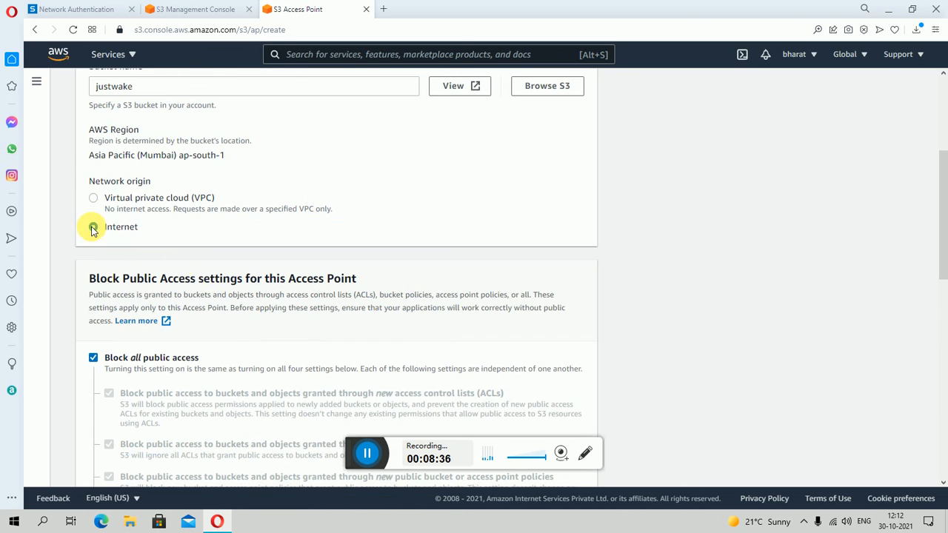
- Open the documentation with the access point policy examples
scroll(415, 316, down, 3)
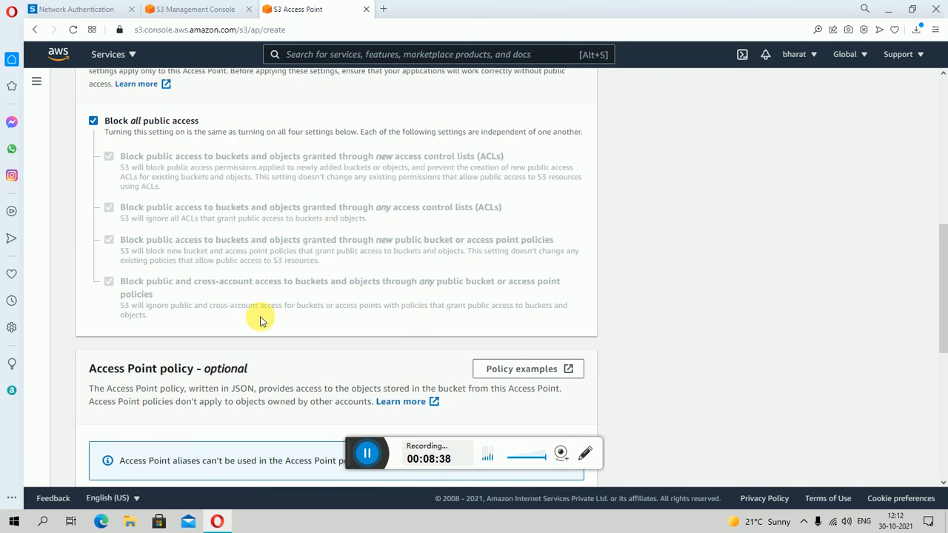
scroll(260, 321, down, 3)
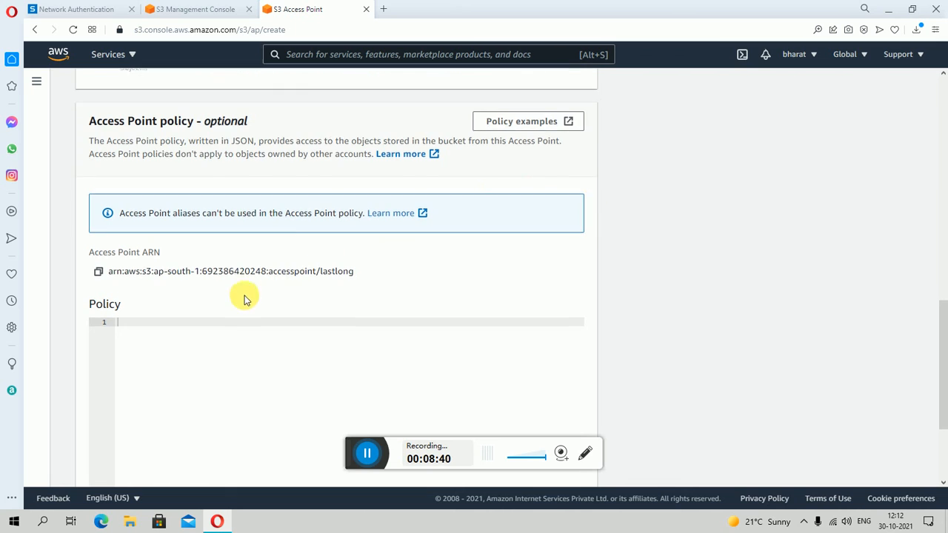
scroll(246, 299, down, 2)
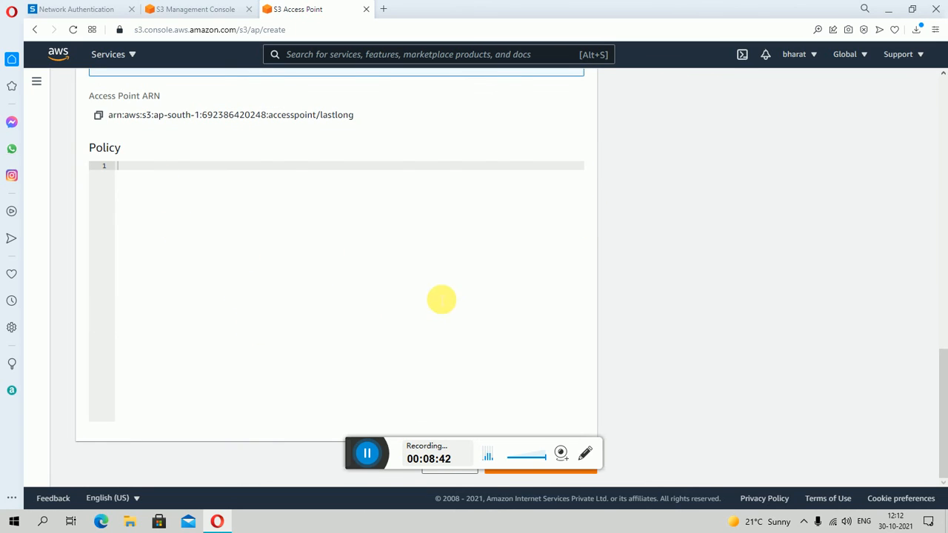
scroll(579, 217, up, 4)
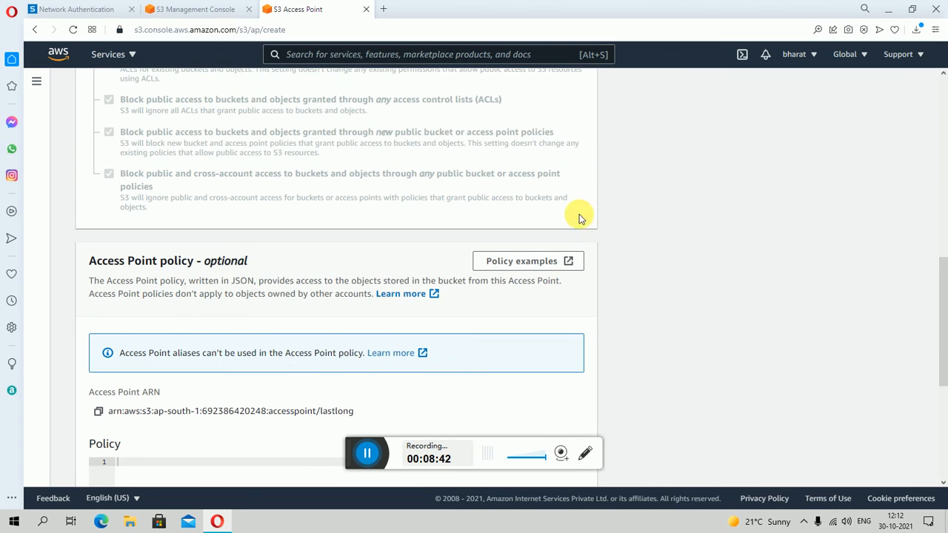
click(533, 264)
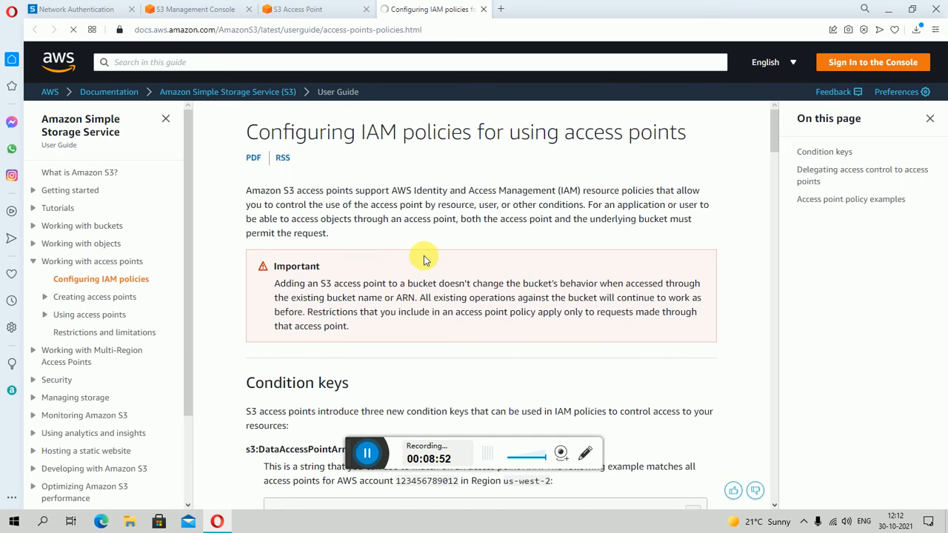
- Examine the access point condition key examples and the bucket policy example for delegating access control in the IAM policy documentation
scroll(444, 311, down, 4)
scroll(414, 312, up, 2)
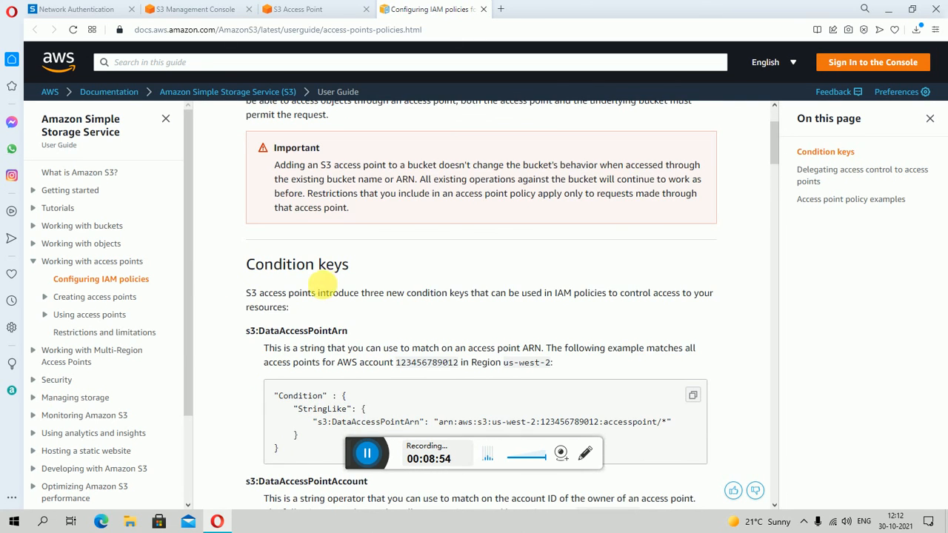
scroll(393, 355, down, 1)
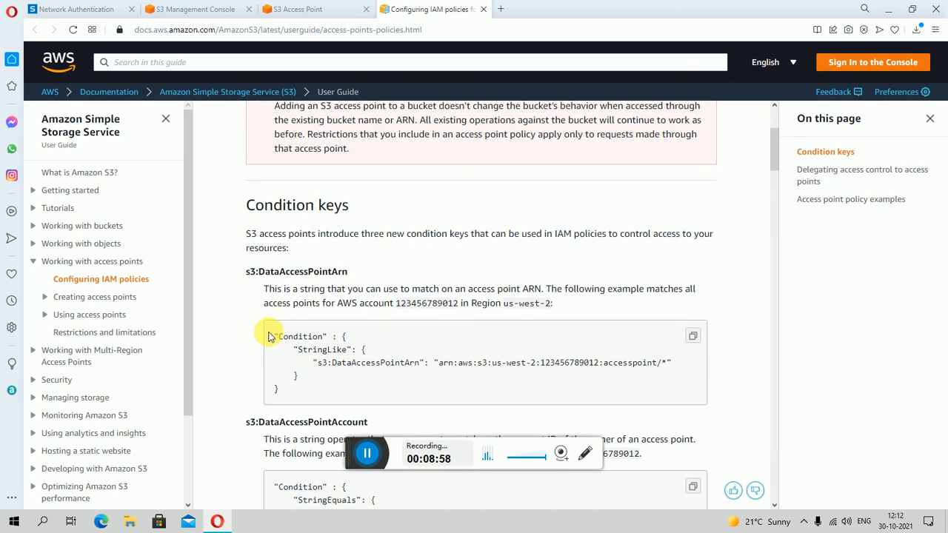
drag(271, 348, 278, 391)
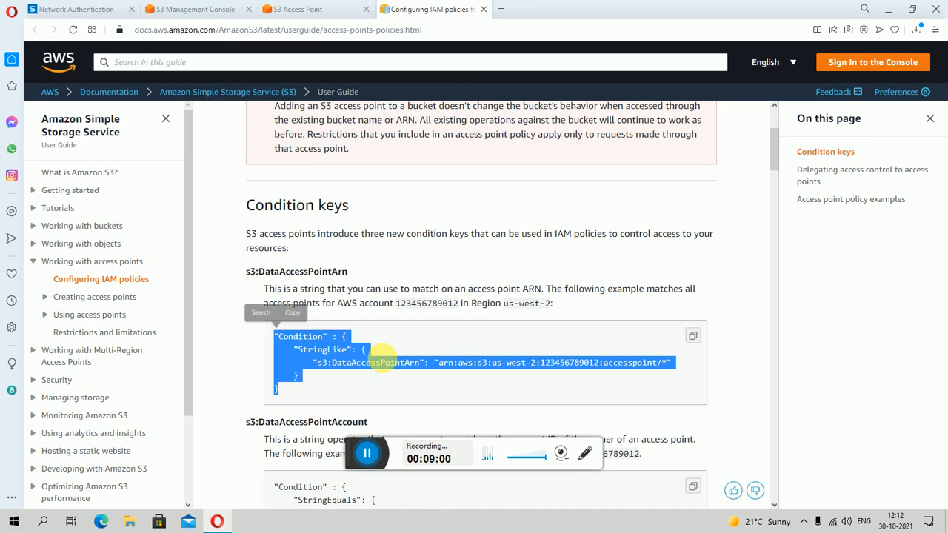
click(465, 356)
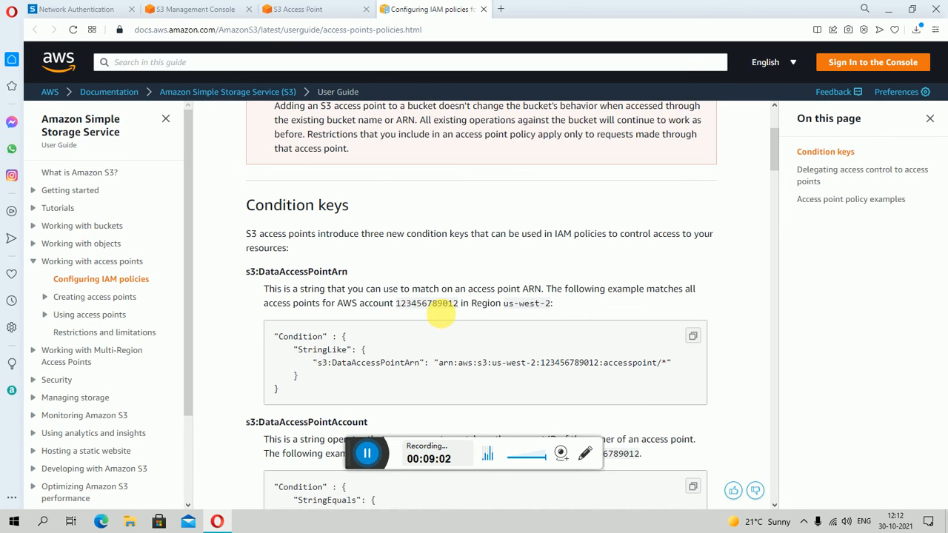
scroll(443, 317, down, 2)
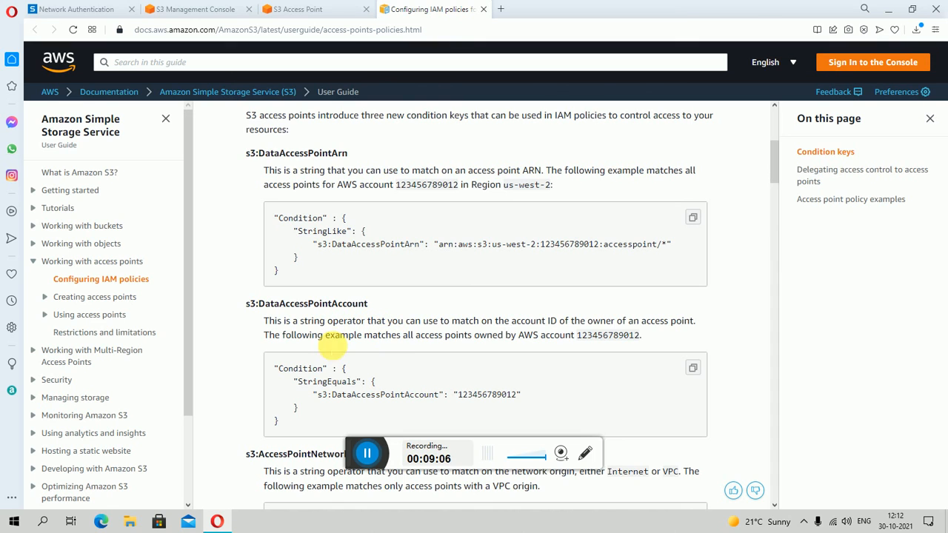
drag(274, 361, 303, 441)
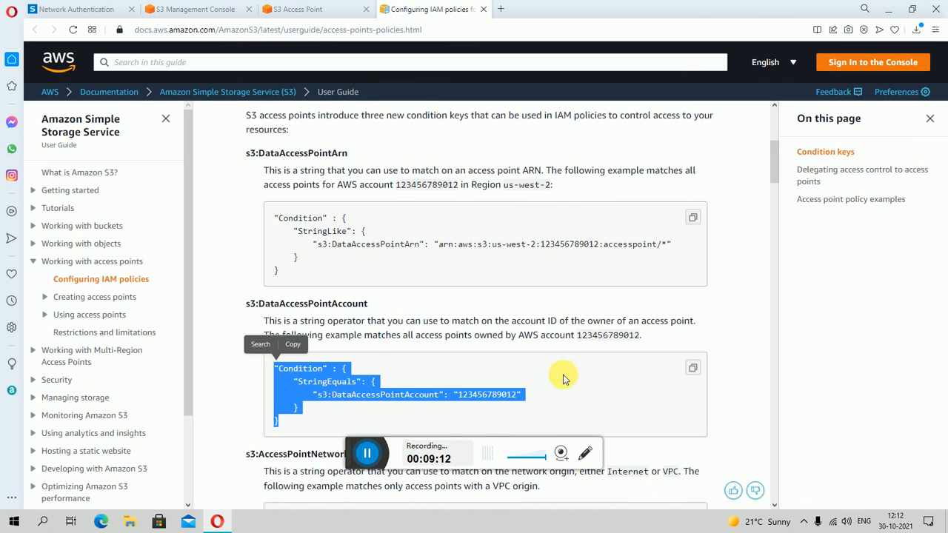
scroll(363, 407, down, 2)
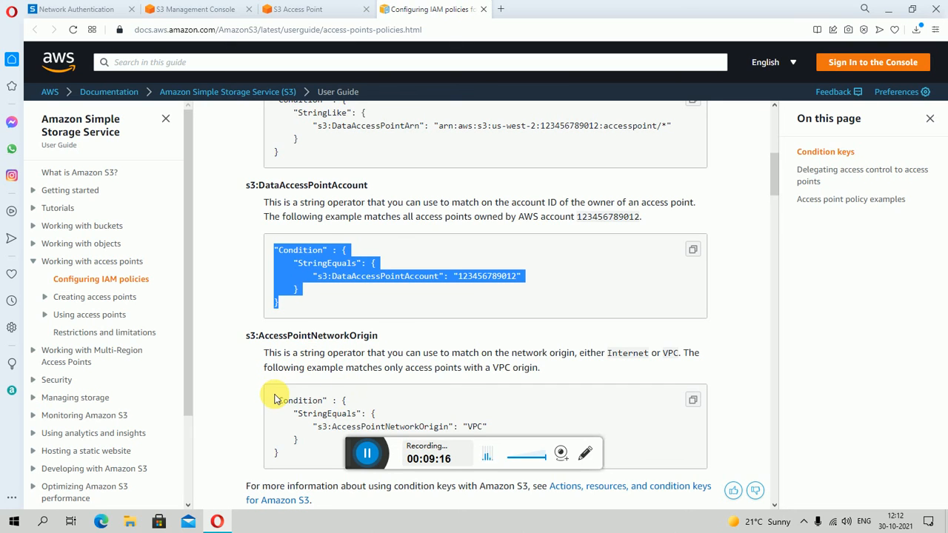
drag(276, 401, 296, 460)
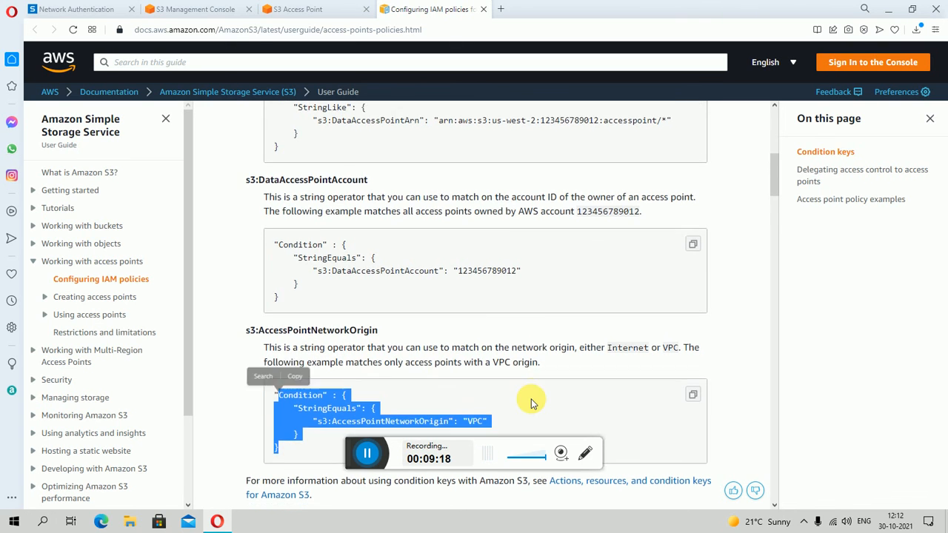
scroll(333, 308, down, 3)
scroll(487, 286, down, 3)
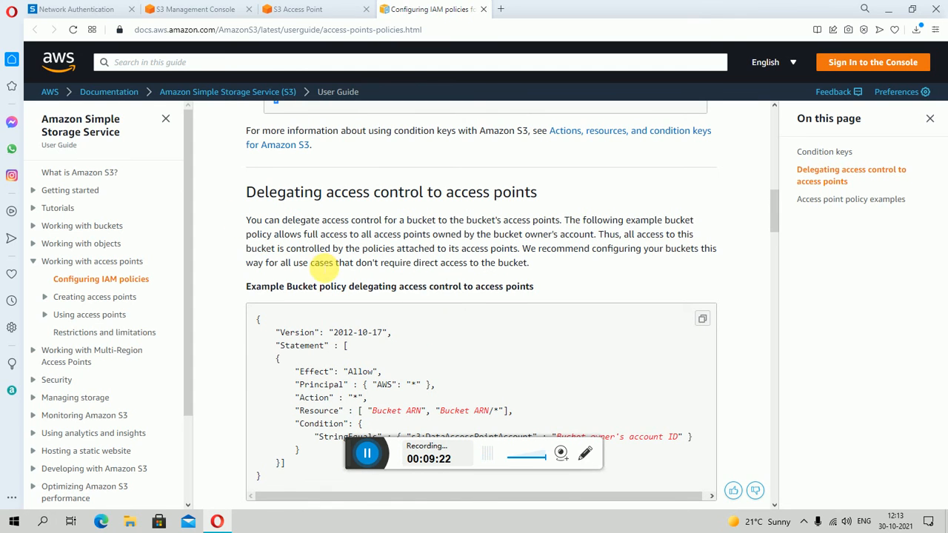
scroll(445, 302, down, 8)
scroll(449, 300, up, 20)
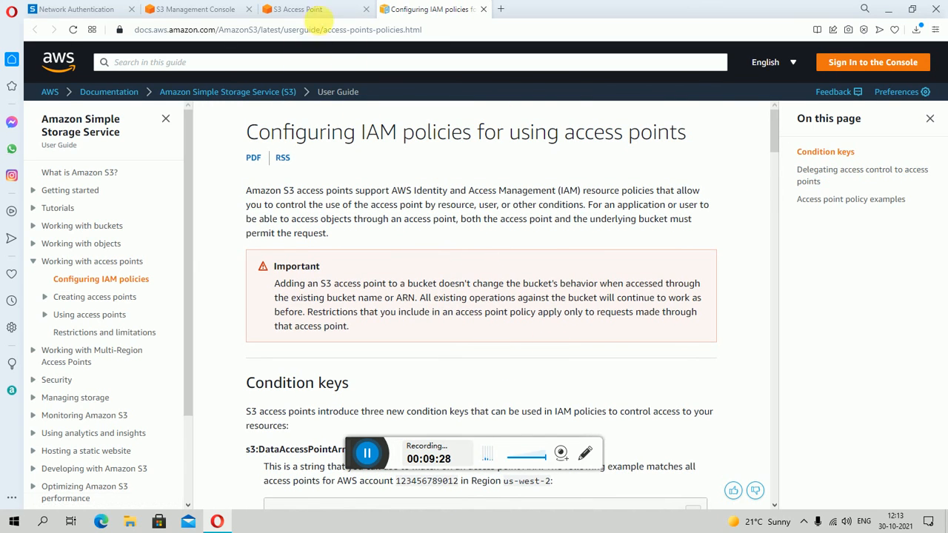
- Return to the access point form, leave its policy empty, and create the lastlong access point
click(323, 9)
scroll(254, 330, down, 4)
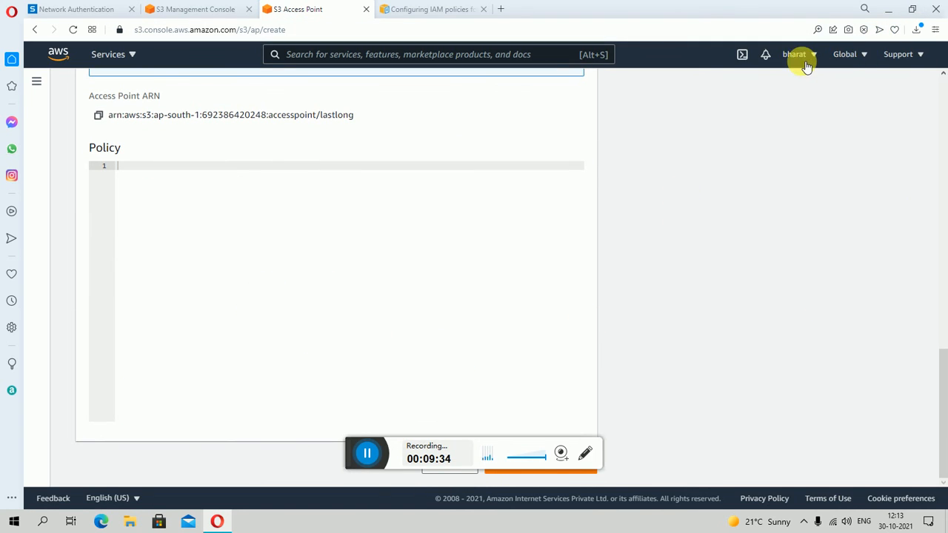
scroll(756, 199, up, 10)
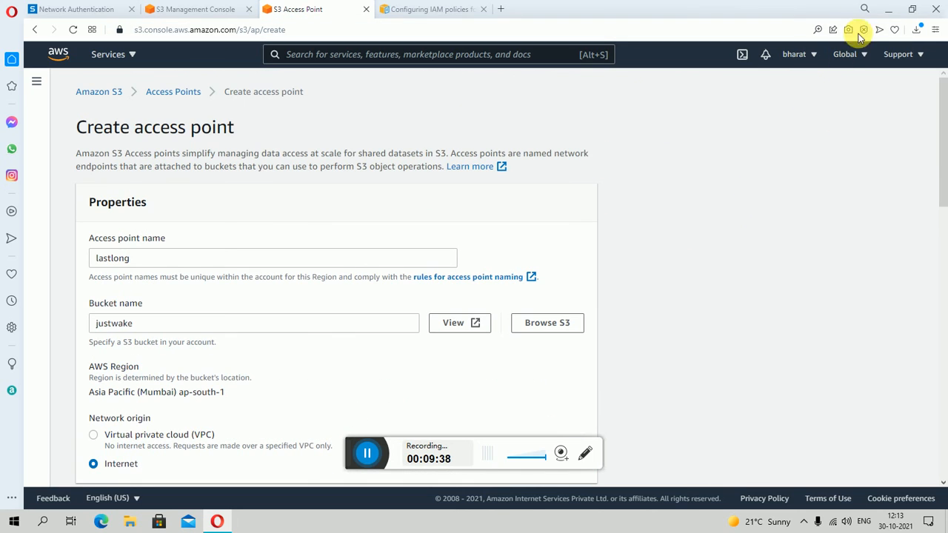
click(913, 9)
scroll(857, 321, down, 3)
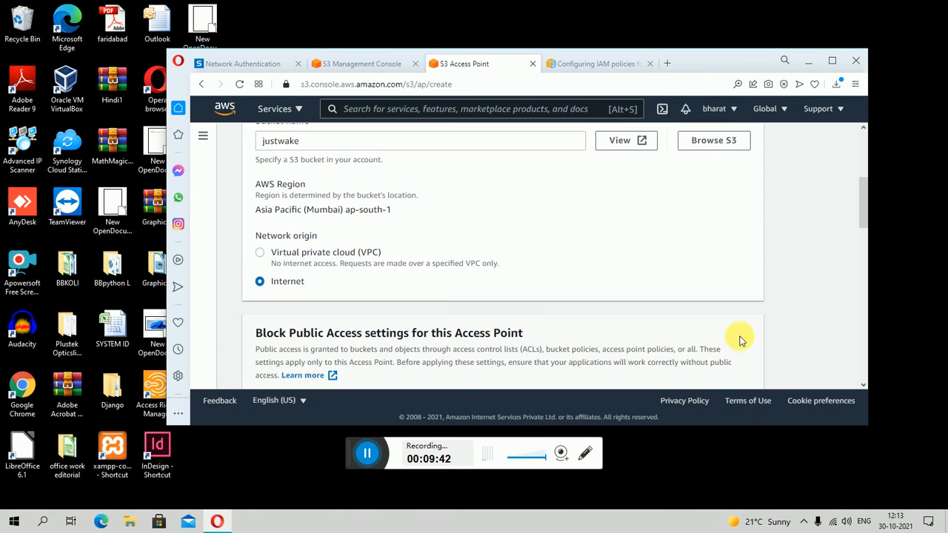
scroll(739, 339, down, 10)
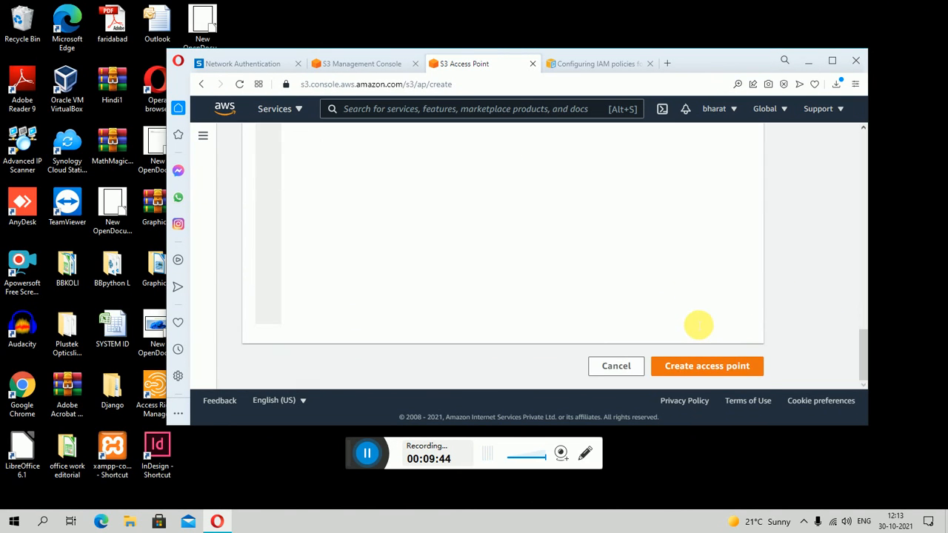
click(718, 374)
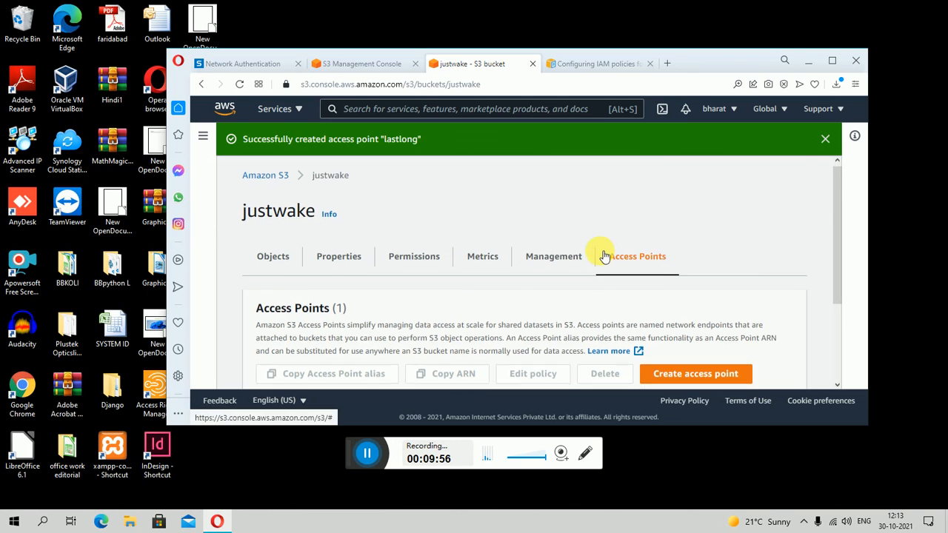
- Check the lastlong entry in the justwake bucket's access point list, and view the bucket's objects
scroll(518, 259, down, 2)
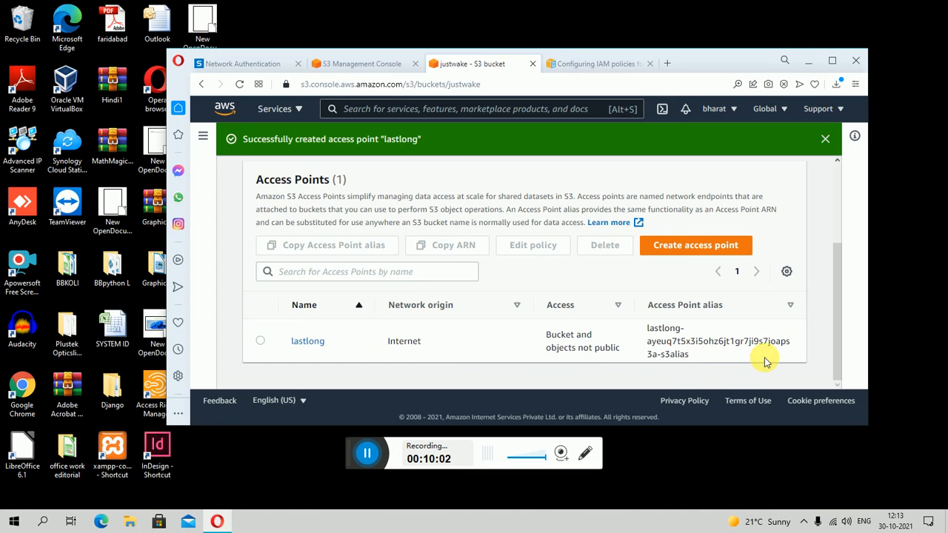
scroll(562, 312, up, 2)
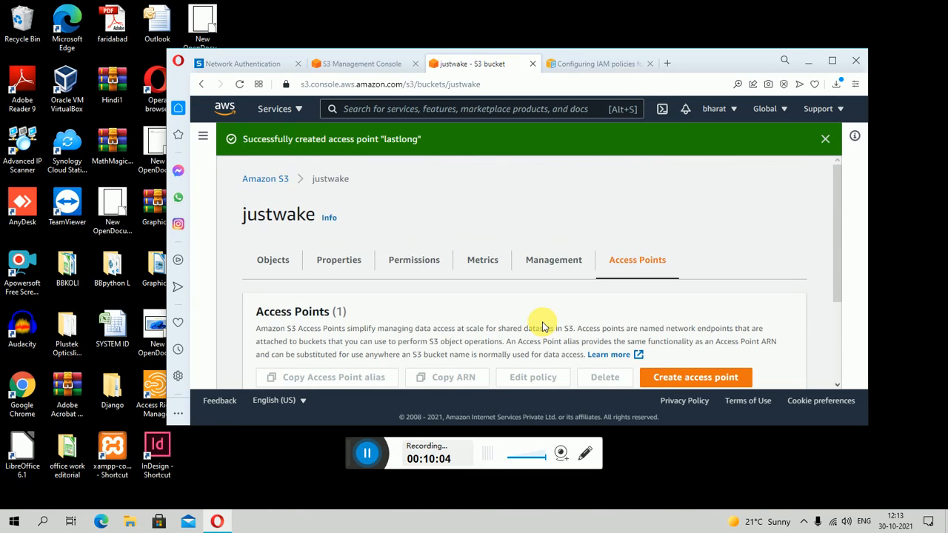
click(829, 59)
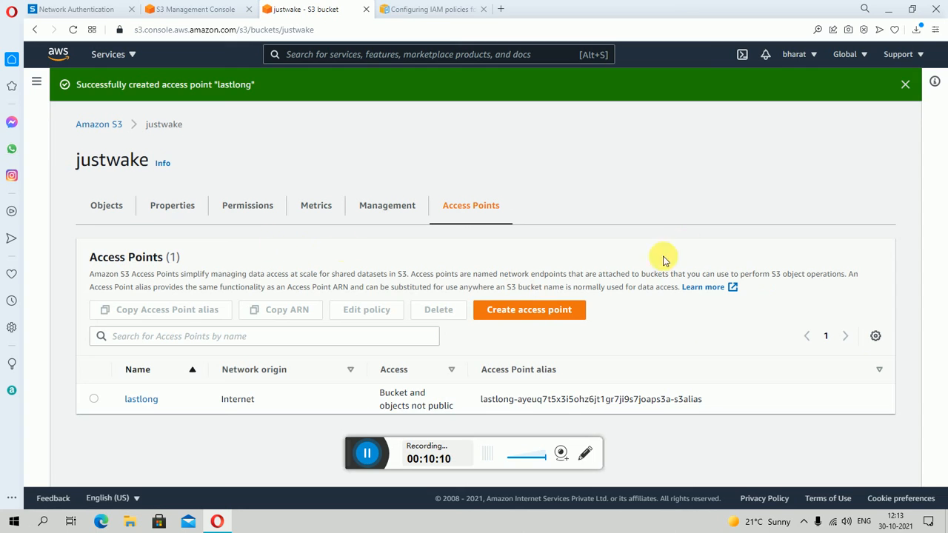
click(103, 213)
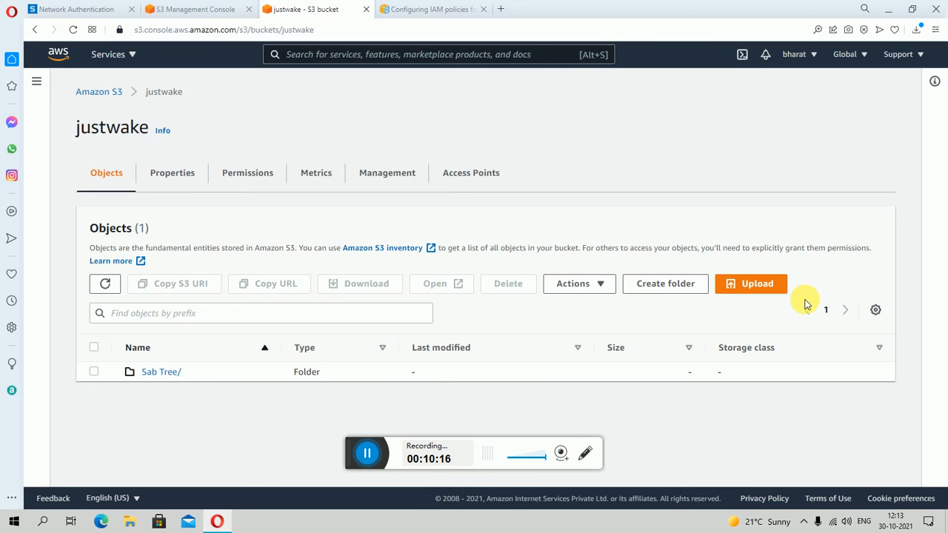
- Start creating a Multi-Region Access Point and name it Tree
click(35, 82)
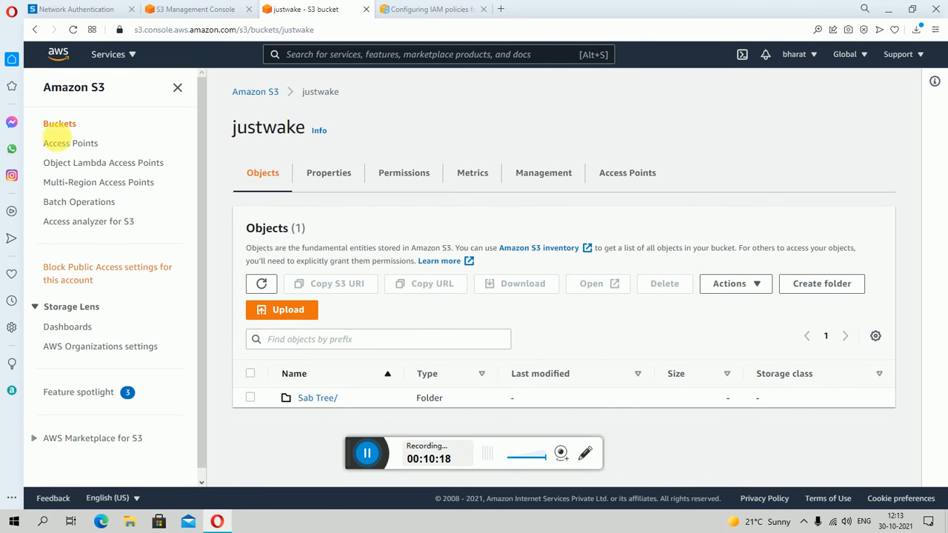
click(95, 189)
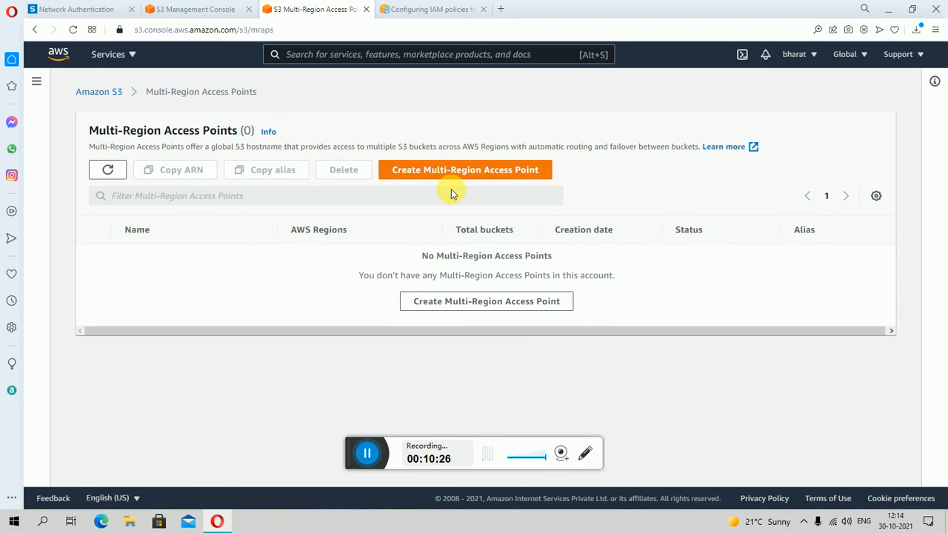
click(455, 172)
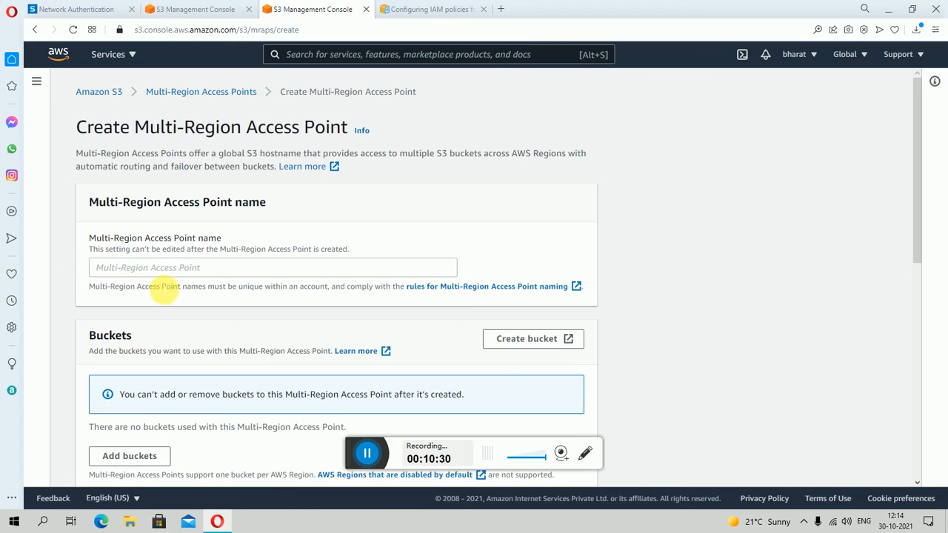
click(178, 268)
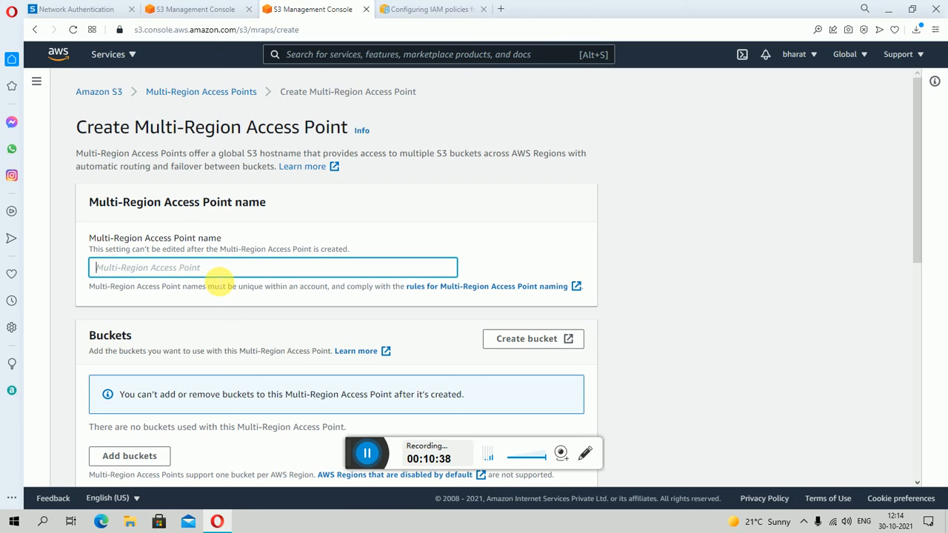
text(treee)
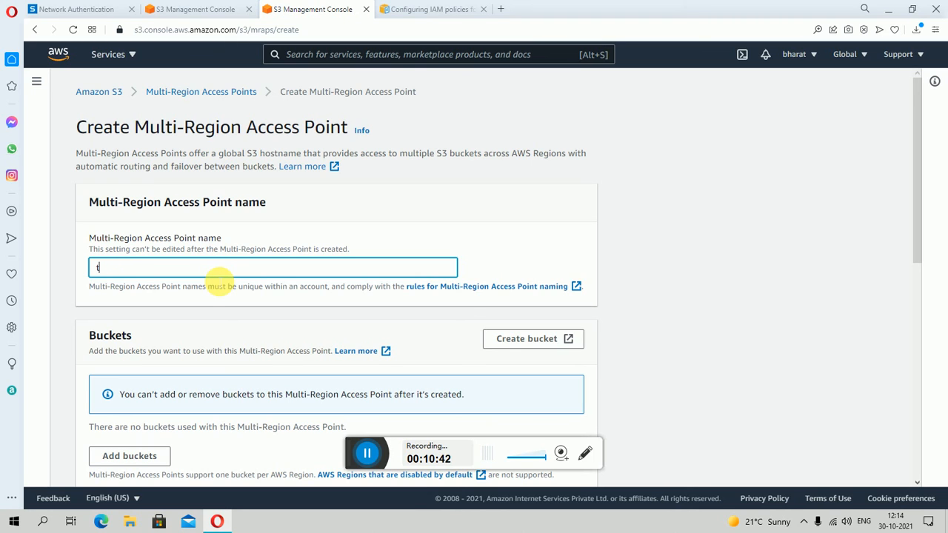
key(BackSpace)
text(Tree)
key(Tab)
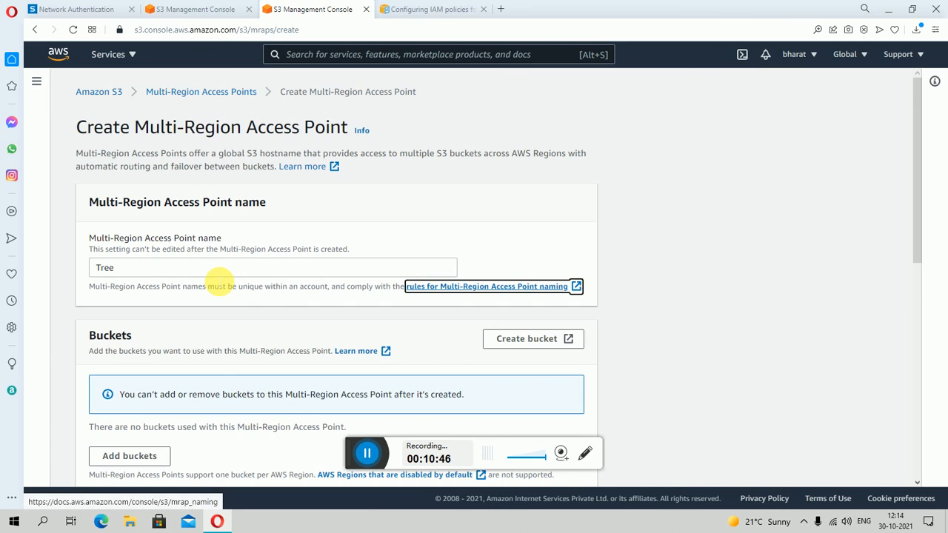
key(Tab)
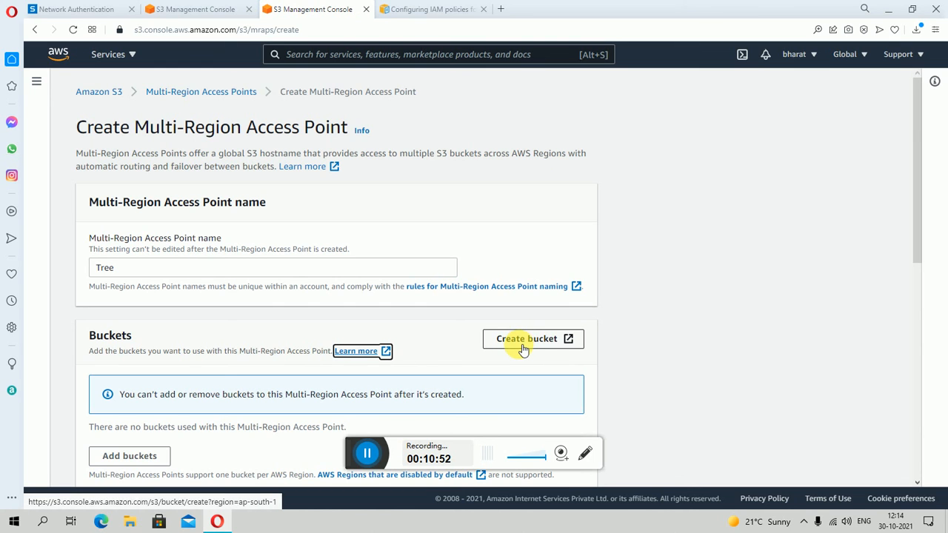
- Look through the bucket creation form offered for the Multi-Region Access Point, and close it without creating a bucket
scroll(523, 350, down, 2)
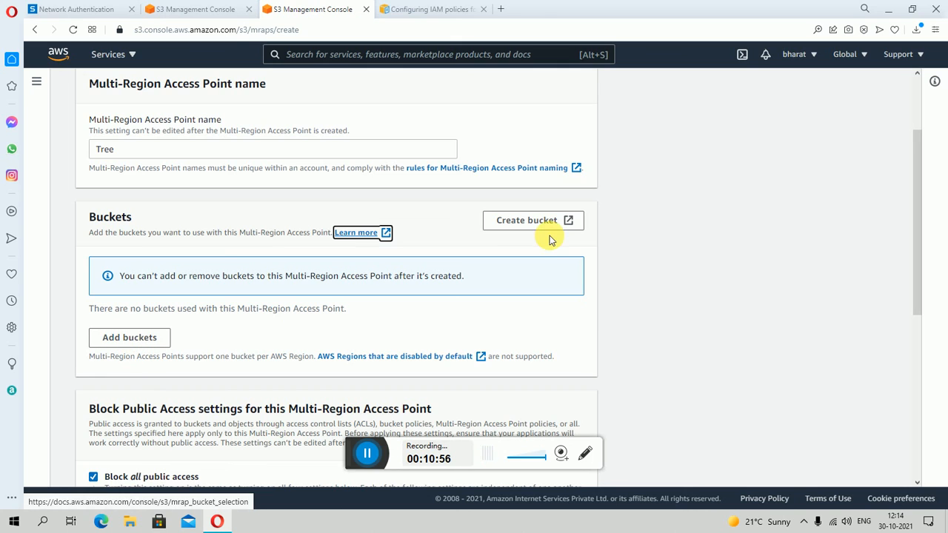
click(529, 223)
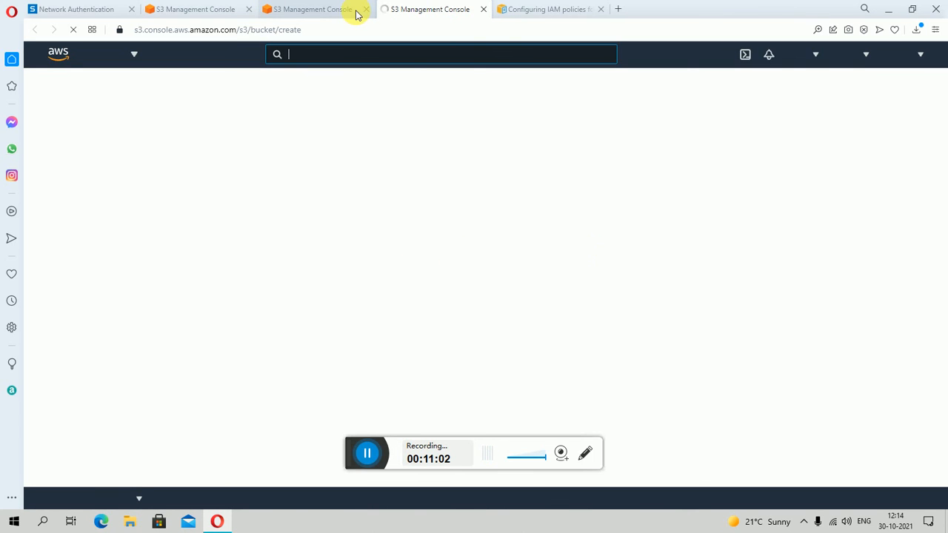
click(316, 9)
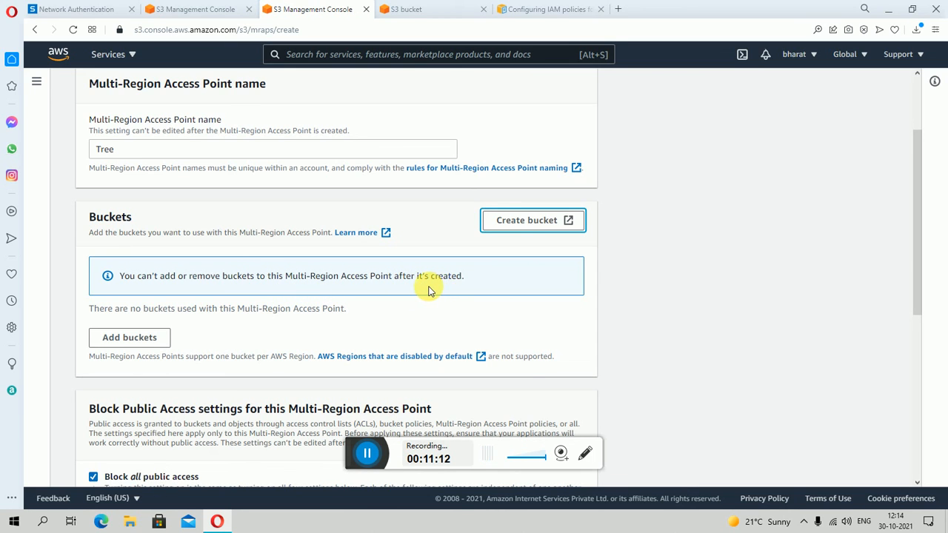
click(437, 13)
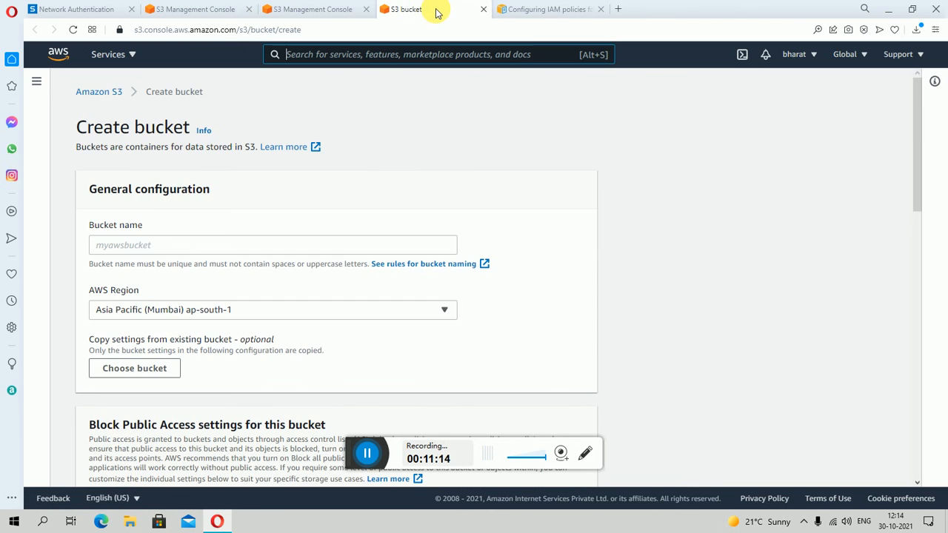
scroll(239, 256, down, 3)
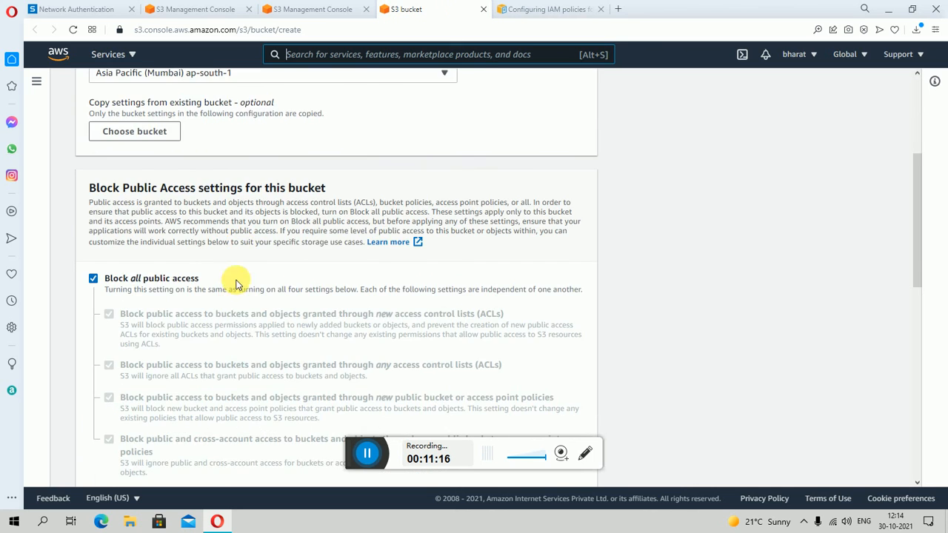
scroll(237, 282, up, 3)
scroll(236, 282, down, 10)
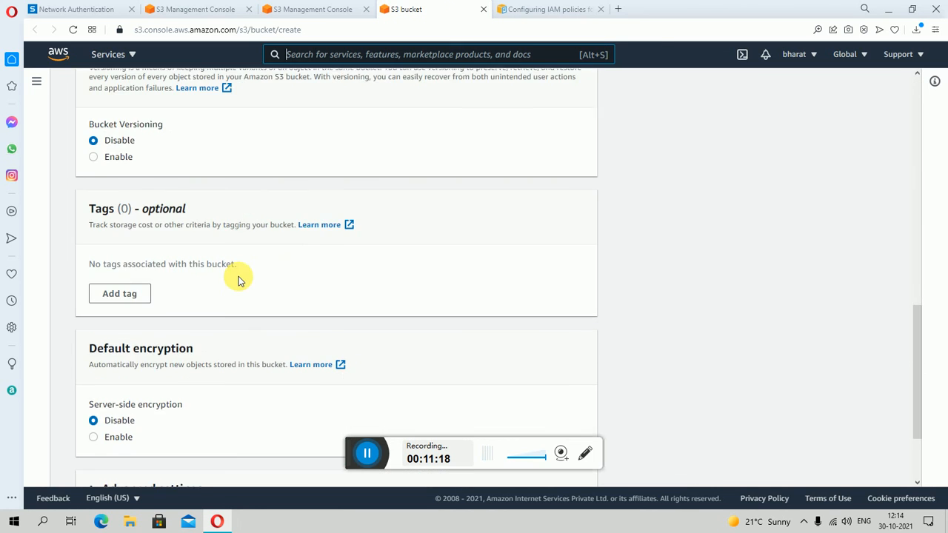
scroll(238, 277, up, 10)
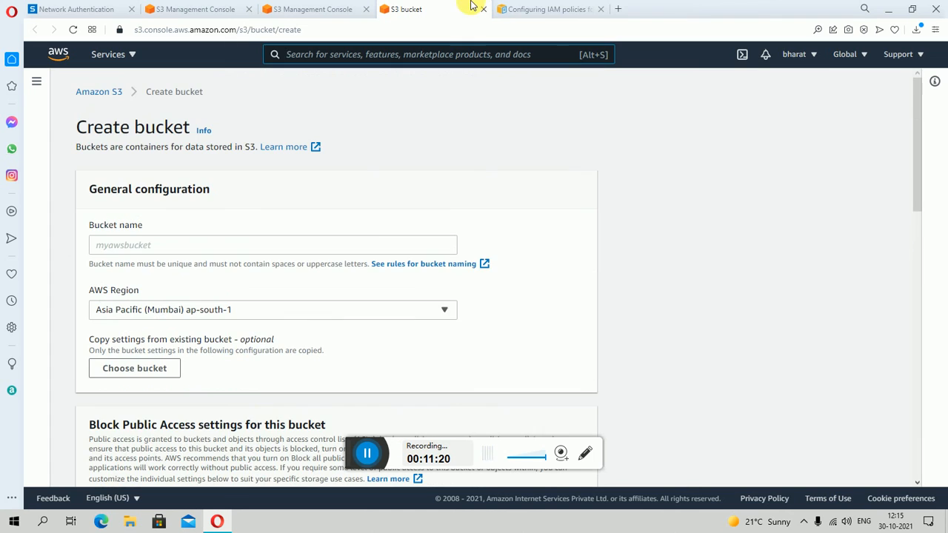
click(481, 10)
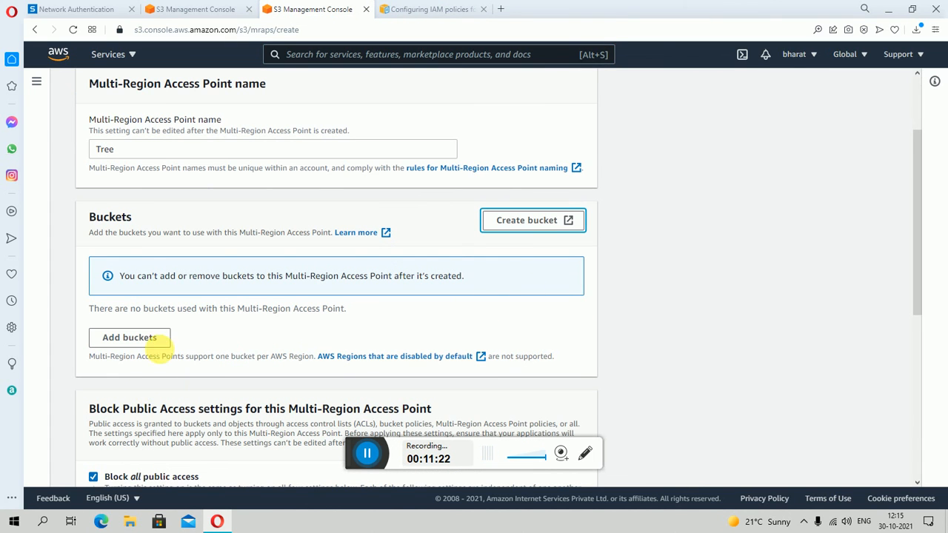
- Try to add all three existing buckets, bbmangria, justwake and mylifeaap, to the Multi-Region Access Point
click(139, 339)
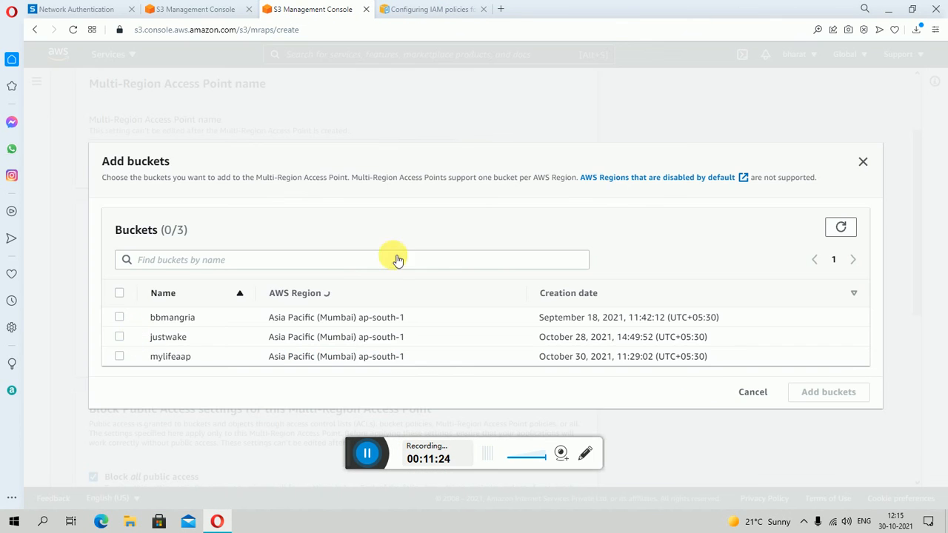
click(121, 295)
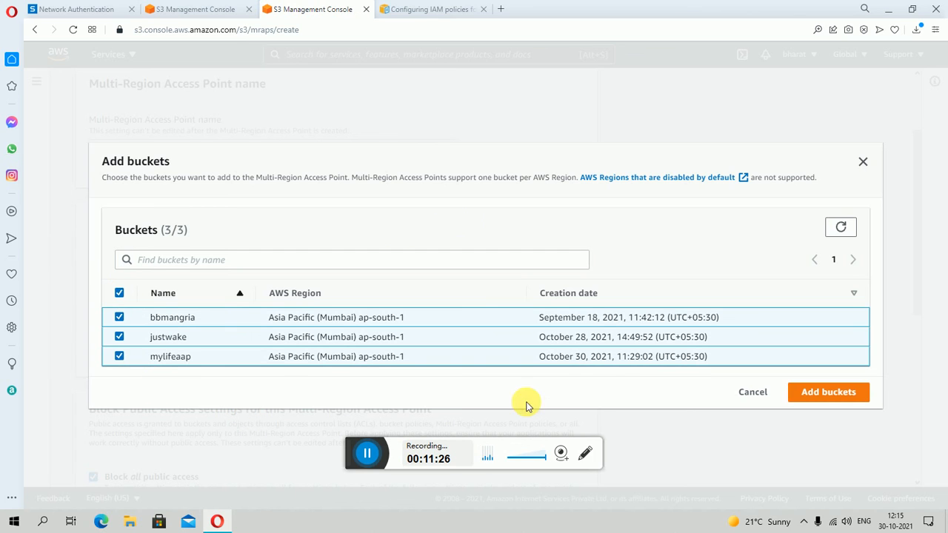
click(837, 398)
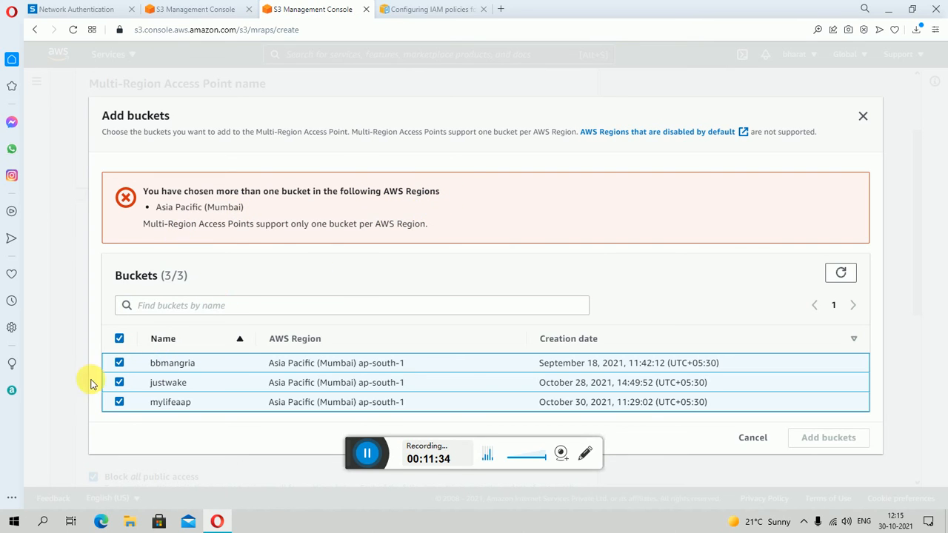
- Clear the bucket selection and add only the bbmangria bucket to the Multi-Region Access Point
click(119, 338)
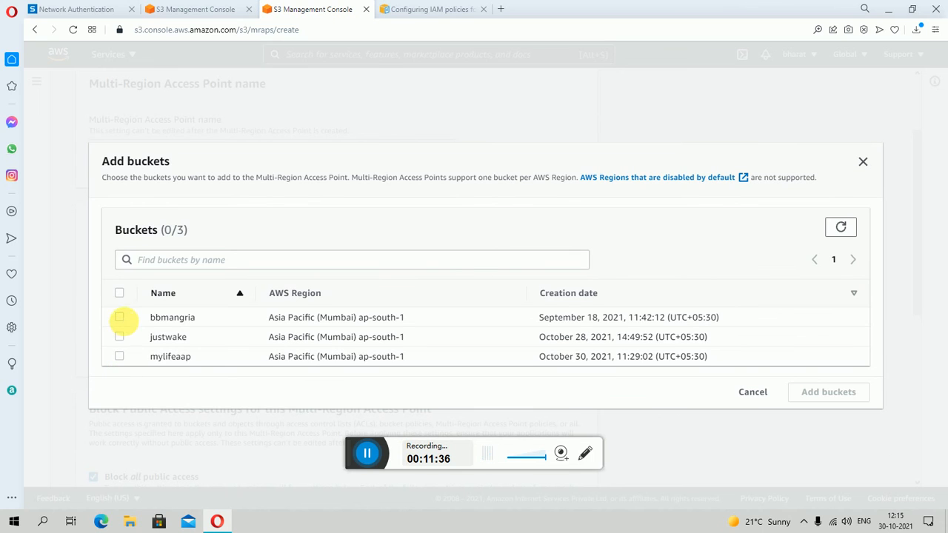
click(120, 317)
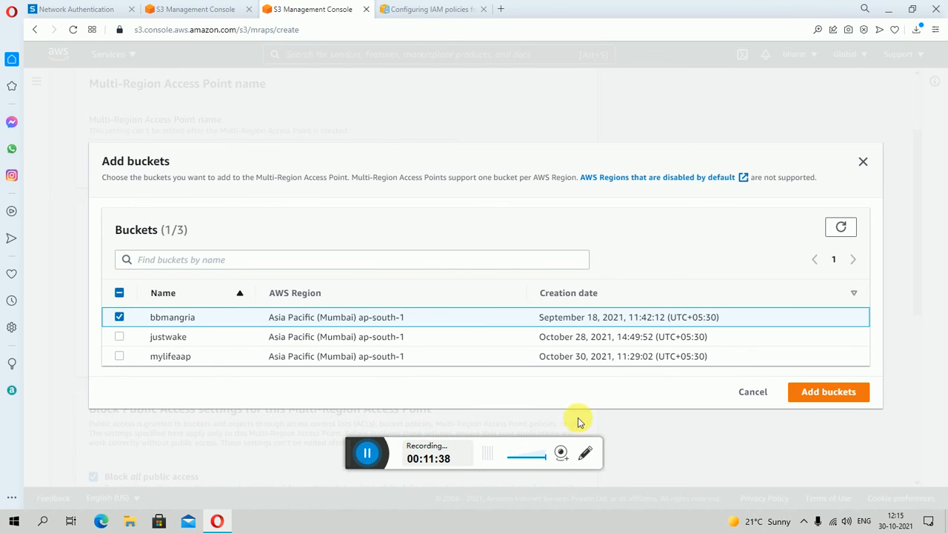
click(826, 400)
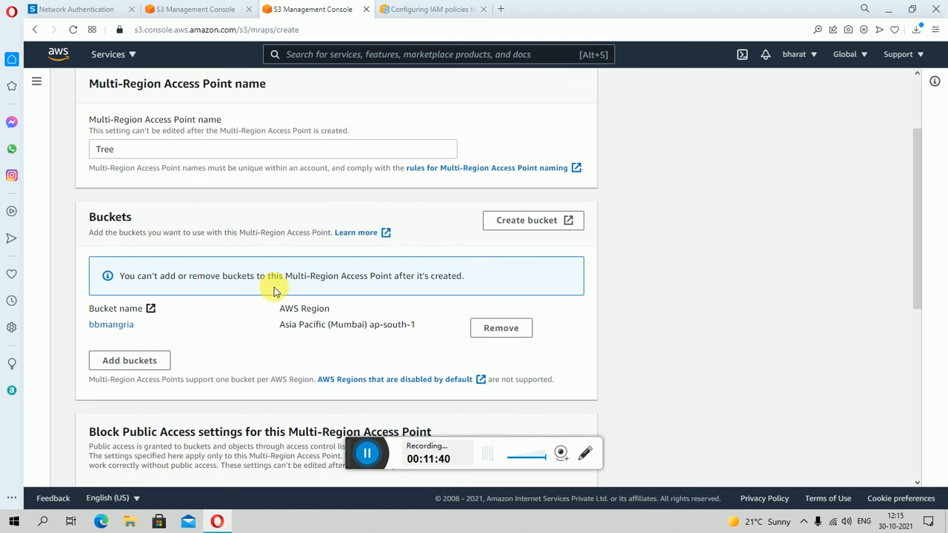
- Review the form, leaving Block all public access enabled, and try to create the Multi-Region Access Point under the name Tree
scroll(393, 324, down, 4)
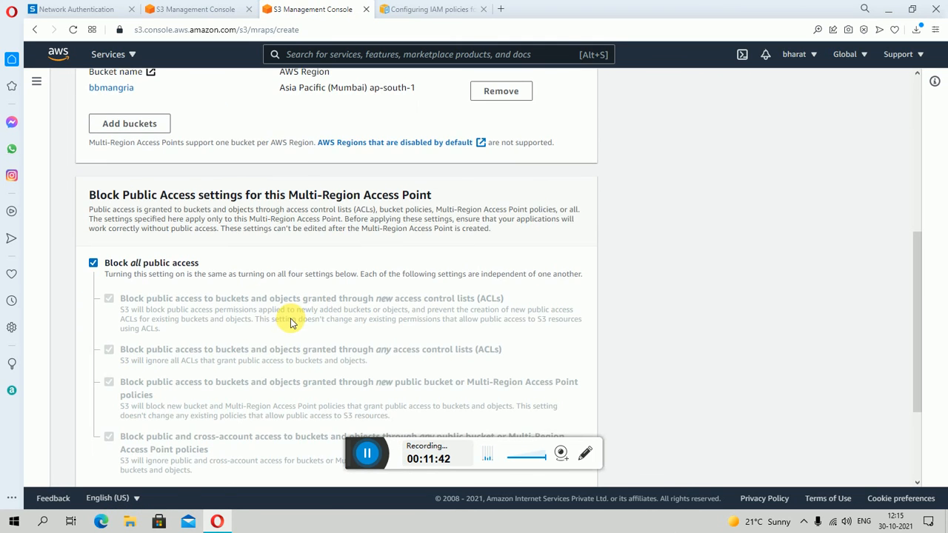
scroll(313, 175, up, 2)
scroll(271, 311, down, 1)
scroll(257, 313, down, 3)
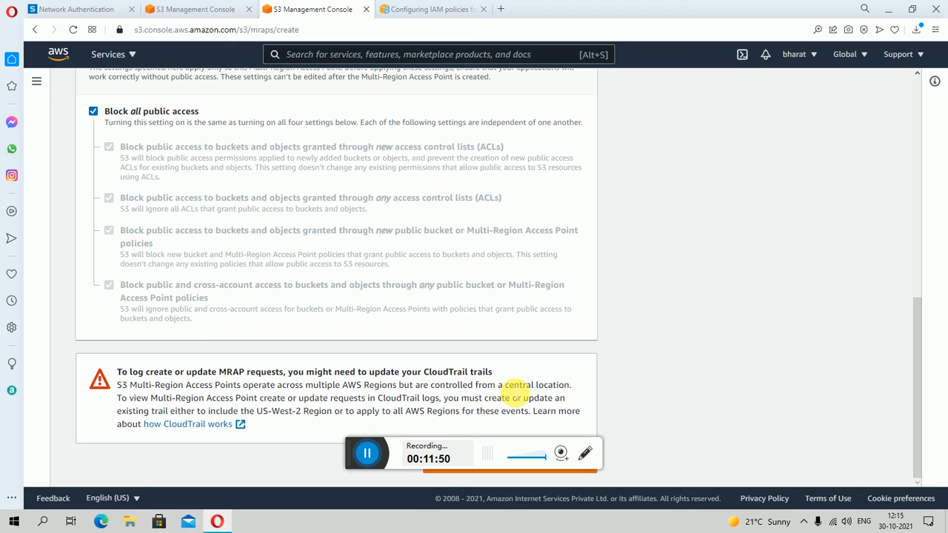
scroll(752, 397, up, 7)
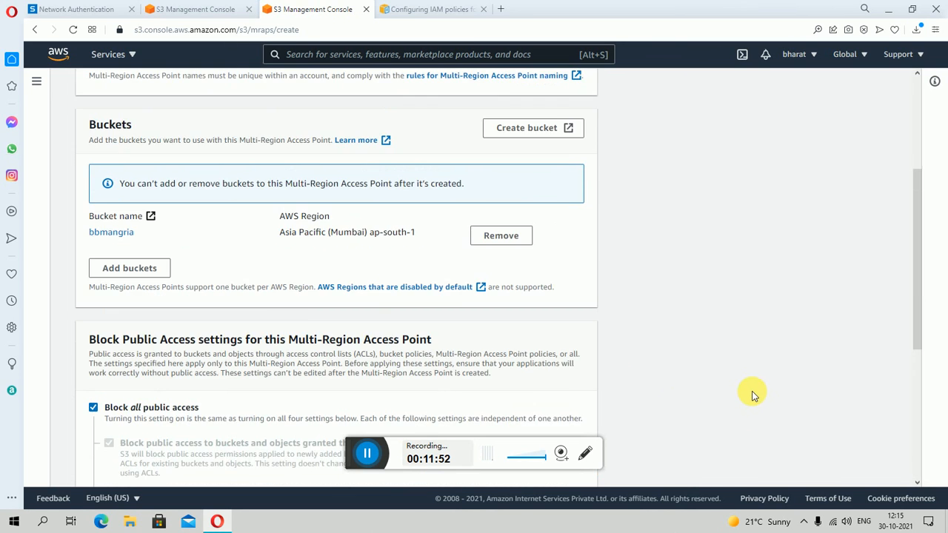
scroll(746, 380, down, 7)
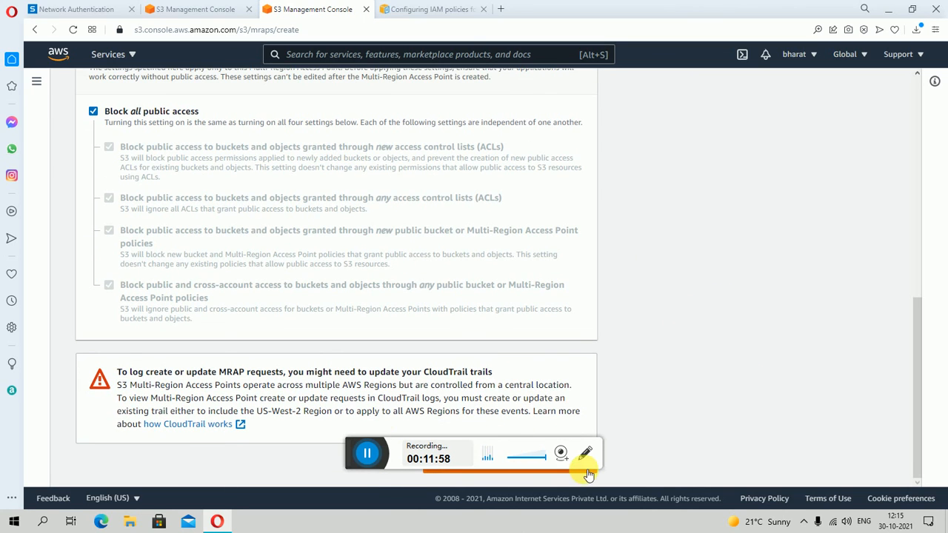
click(911, 9)
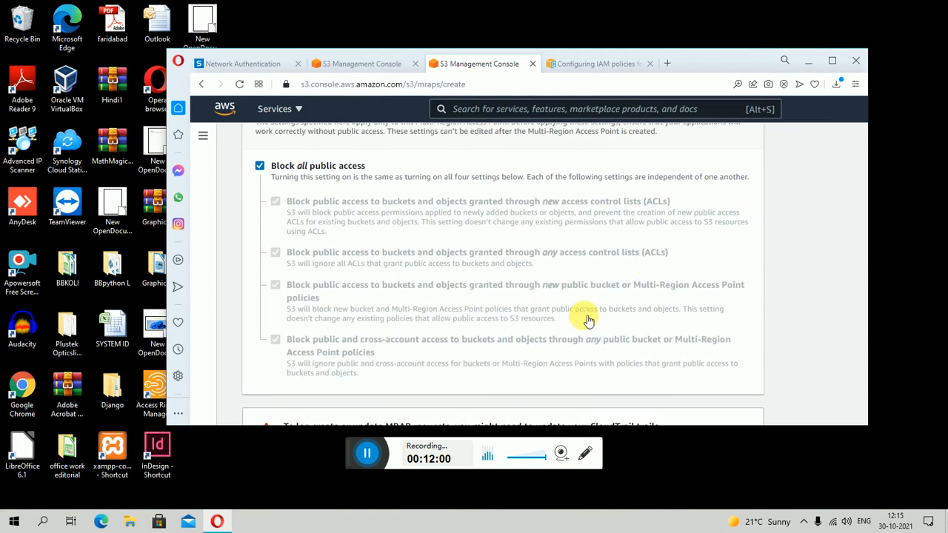
scroll(586, 259, down, 2)
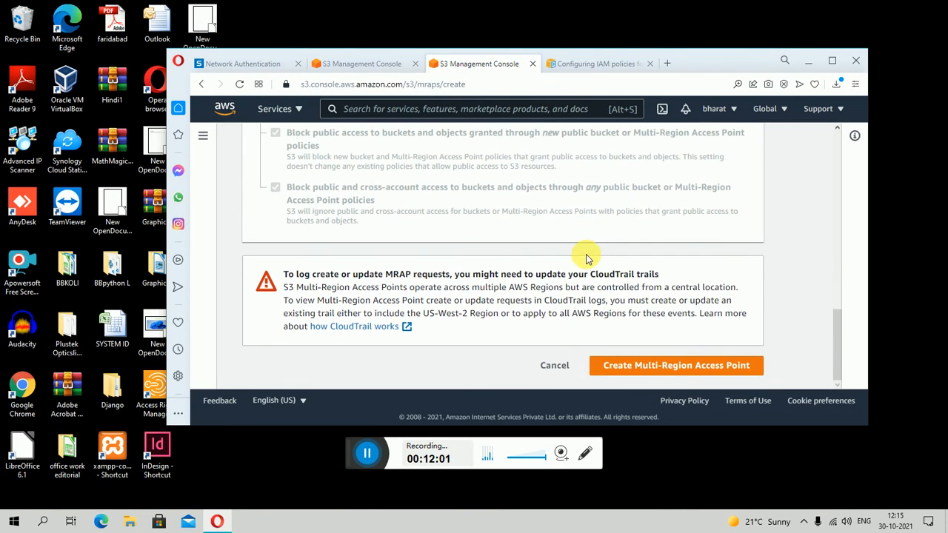
click(678, 367)
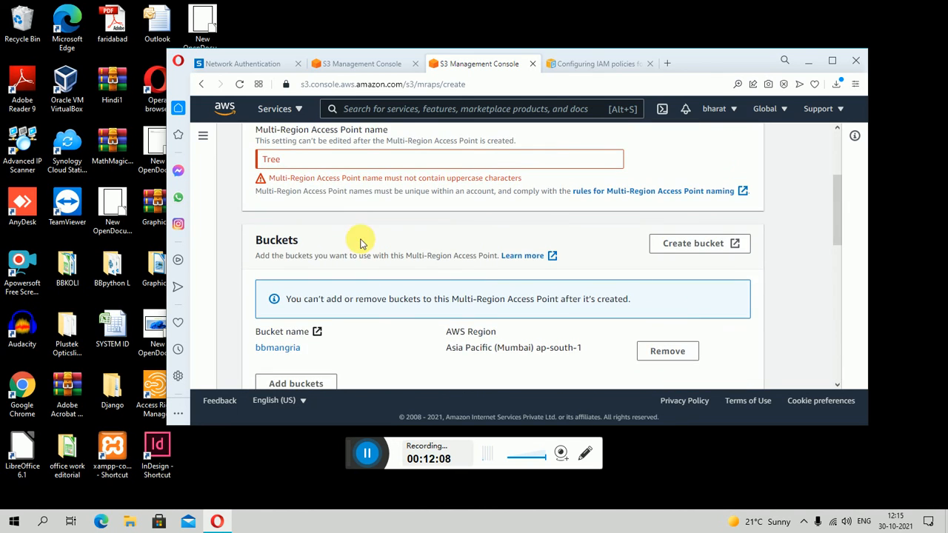
- Change the Multi-Region Access Point name to lowercase tree and submit its creation
scroll(319, 203, up, 2)
scroll(414, 208, down, 2)
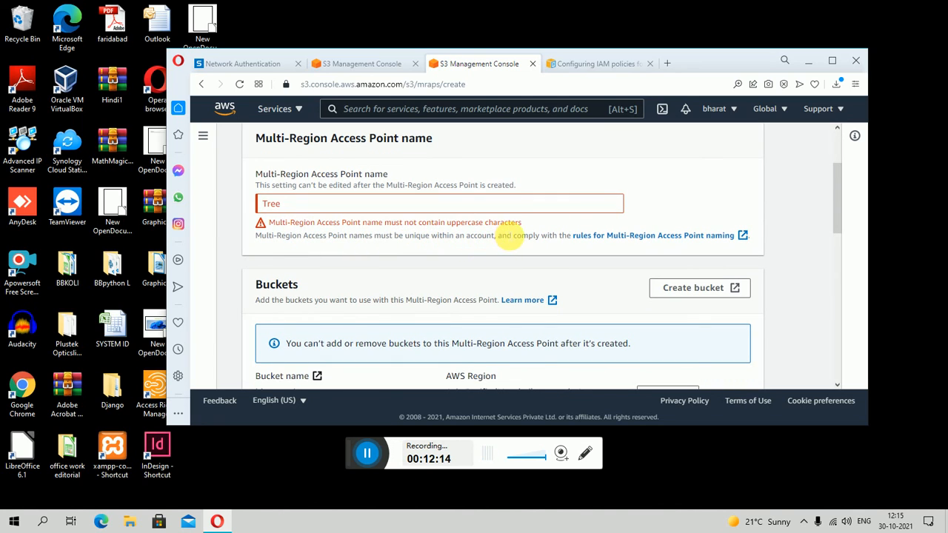
click(266, 203)
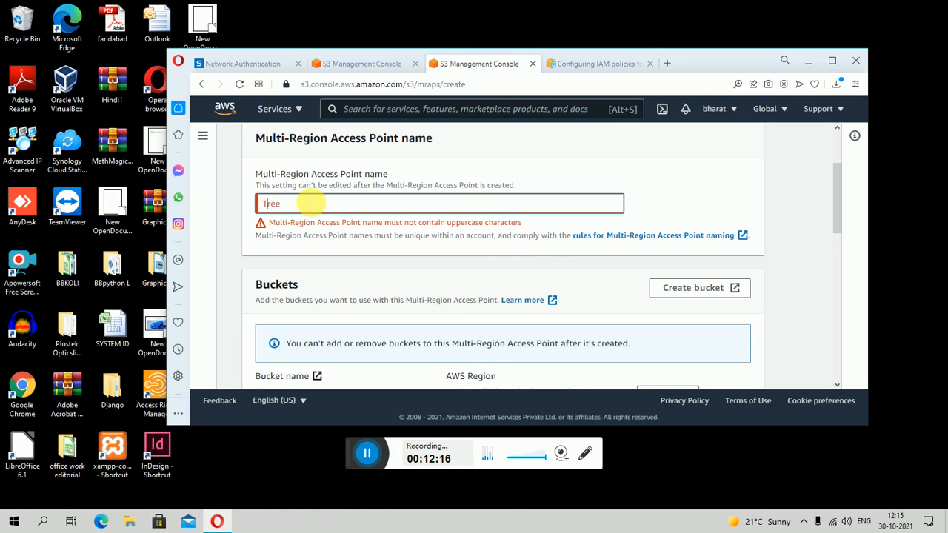
key(BackSpace)
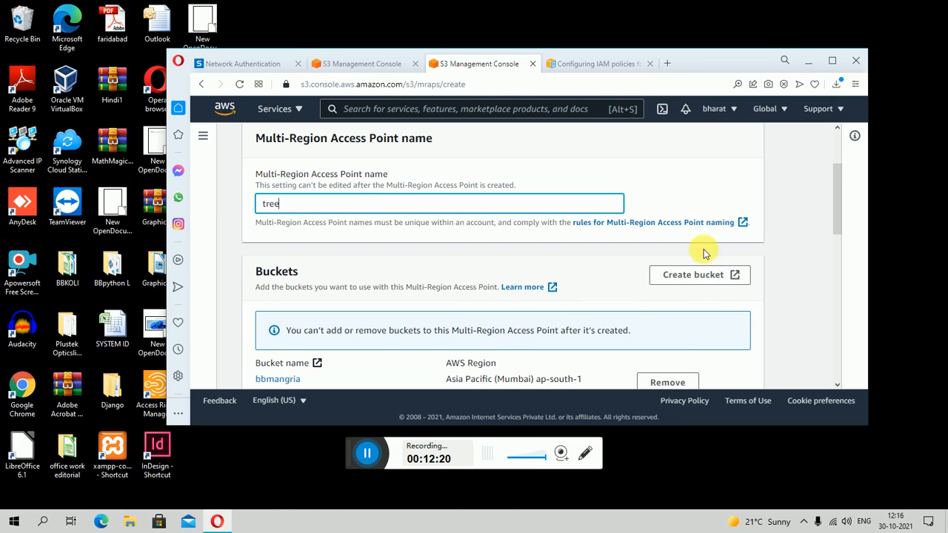
scroll(748, 315, down, 6)
scroll(748, 316, down, 3)
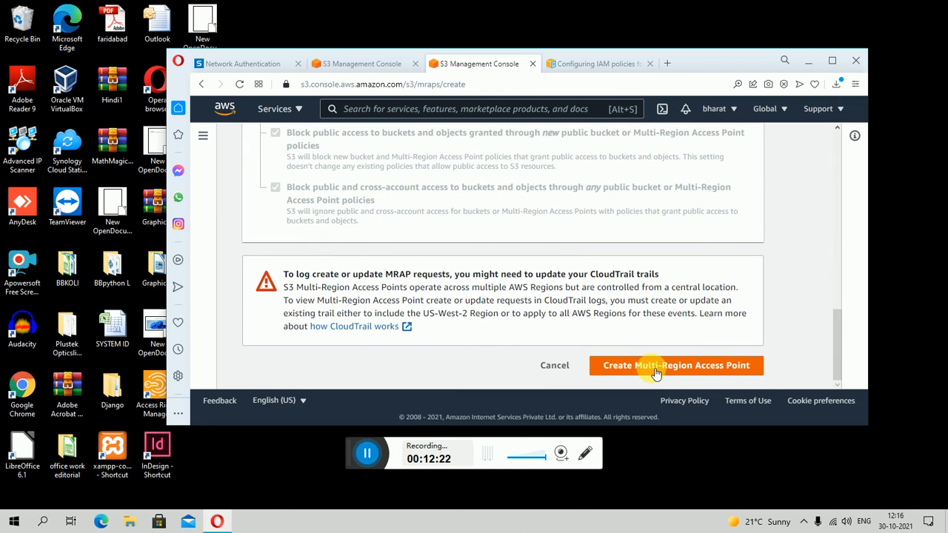
click(652, 365)
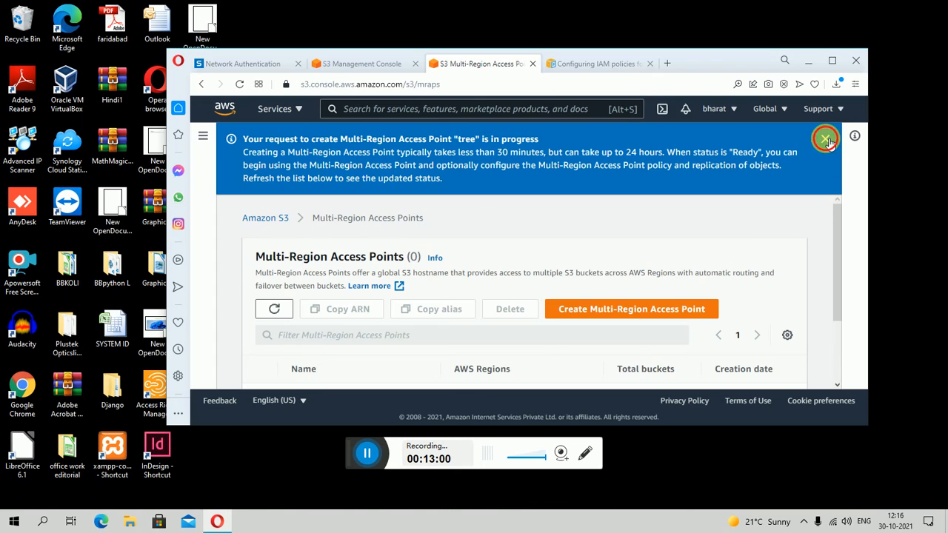
- Dismiss the creation notice, and reload the Multi-Region Access Points list to check for tree in a maximized window
click(823, 138)
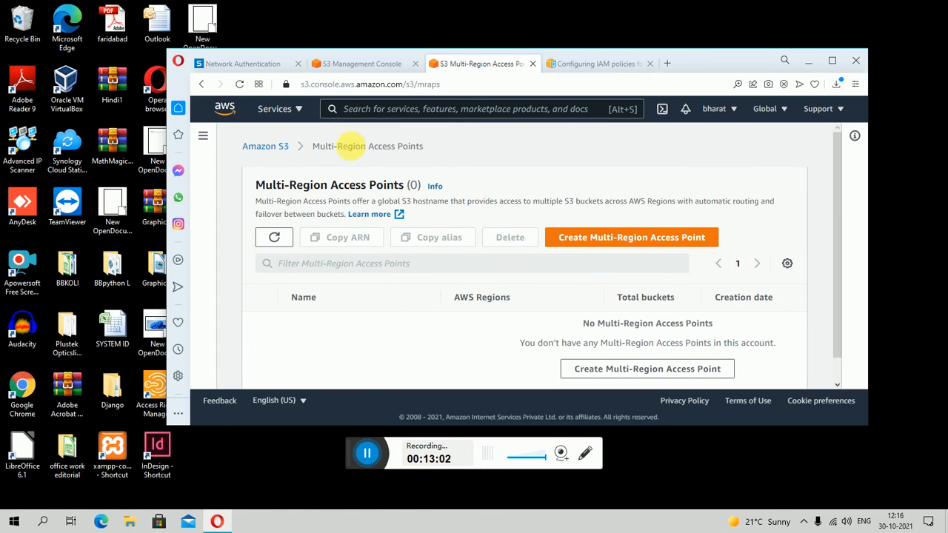
scroll(403, 285, down, 1)
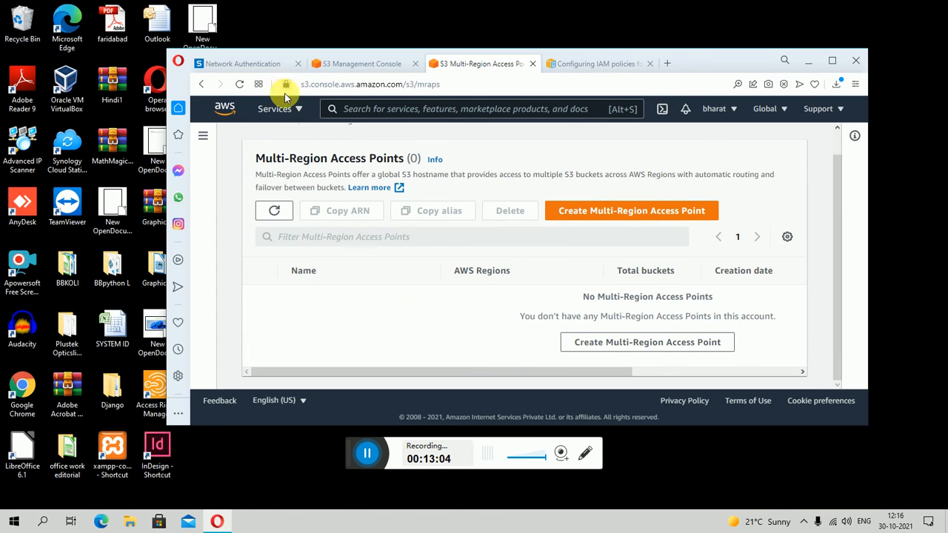
click(239, 83)
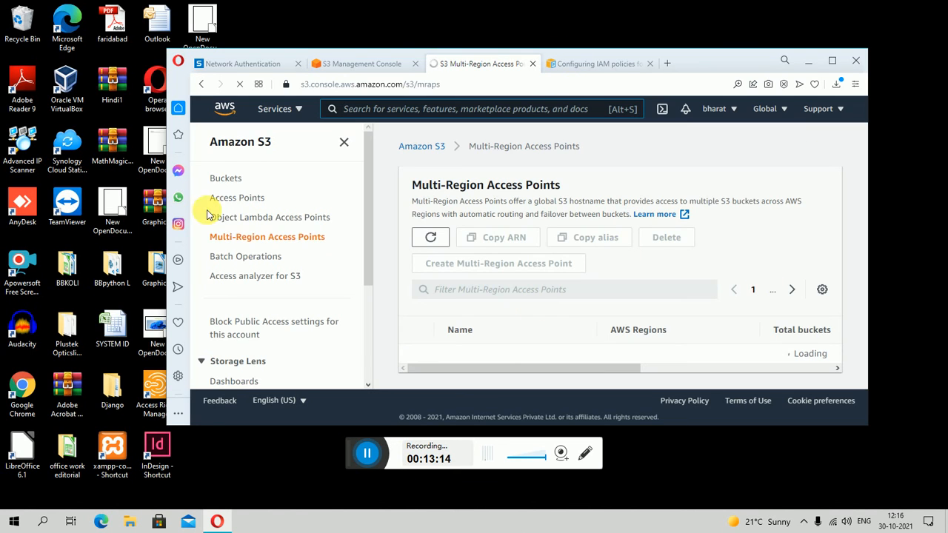
click(832, 60)
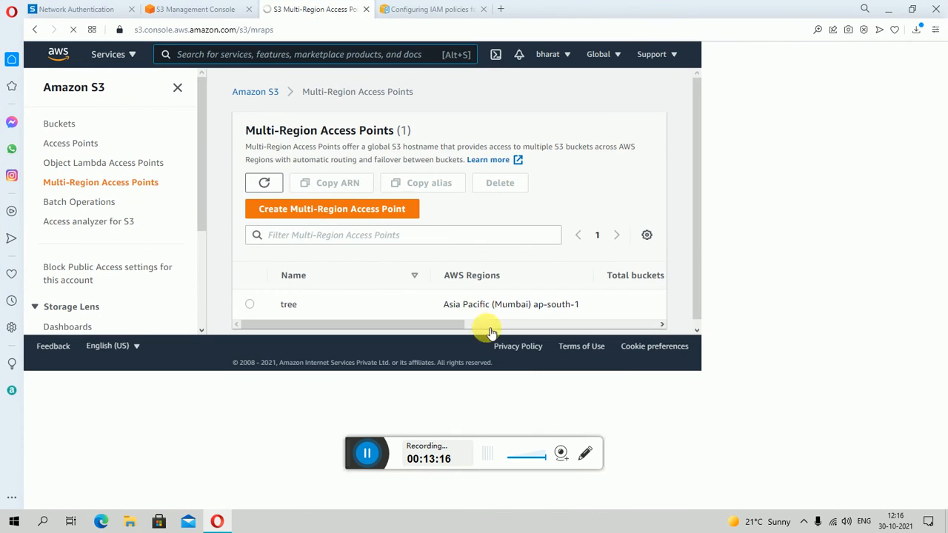